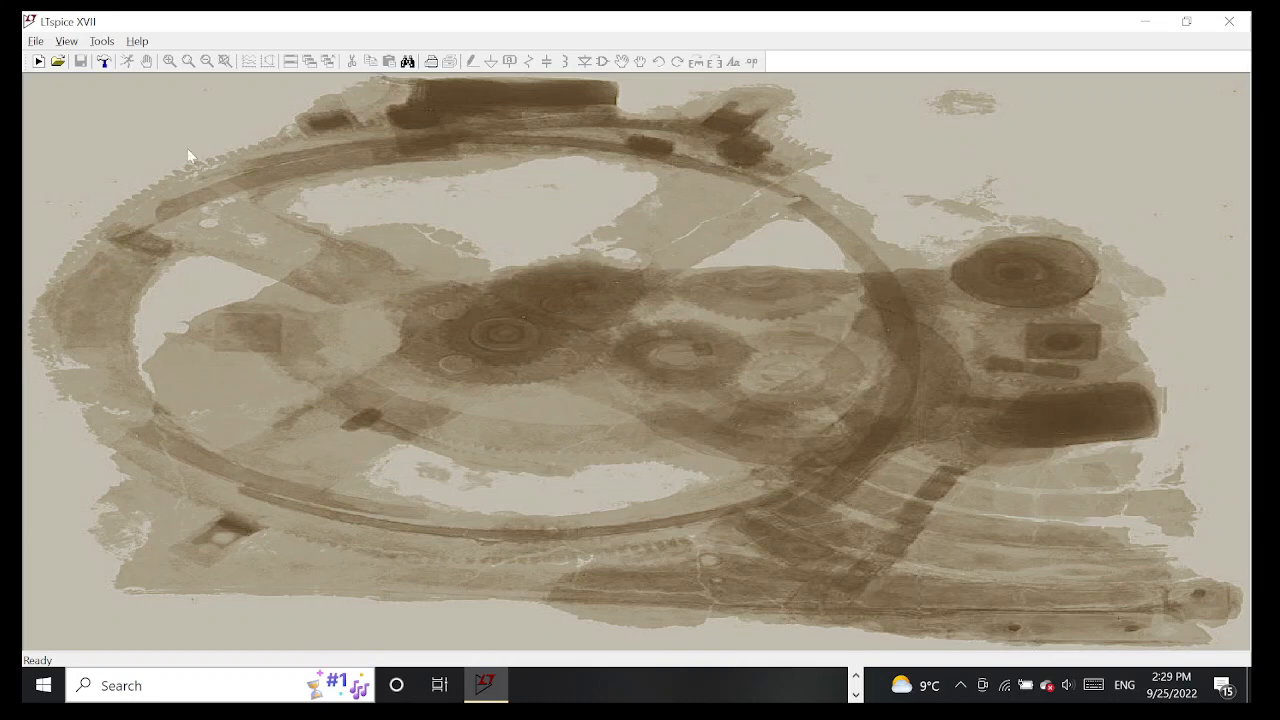
Create a new schematic and place one resistor in it
{"action": "left_click", "coordinate": [34, 42]}
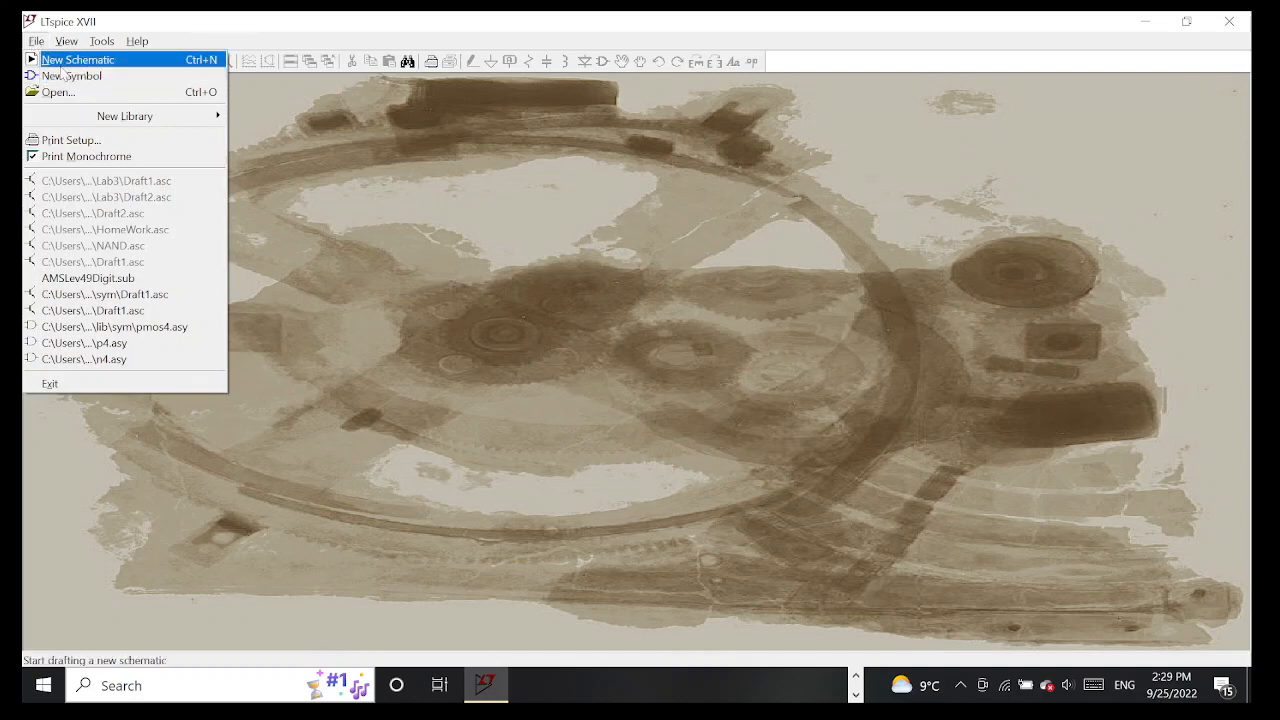
{"action": "left_click", "coordinate": [70, 64]}
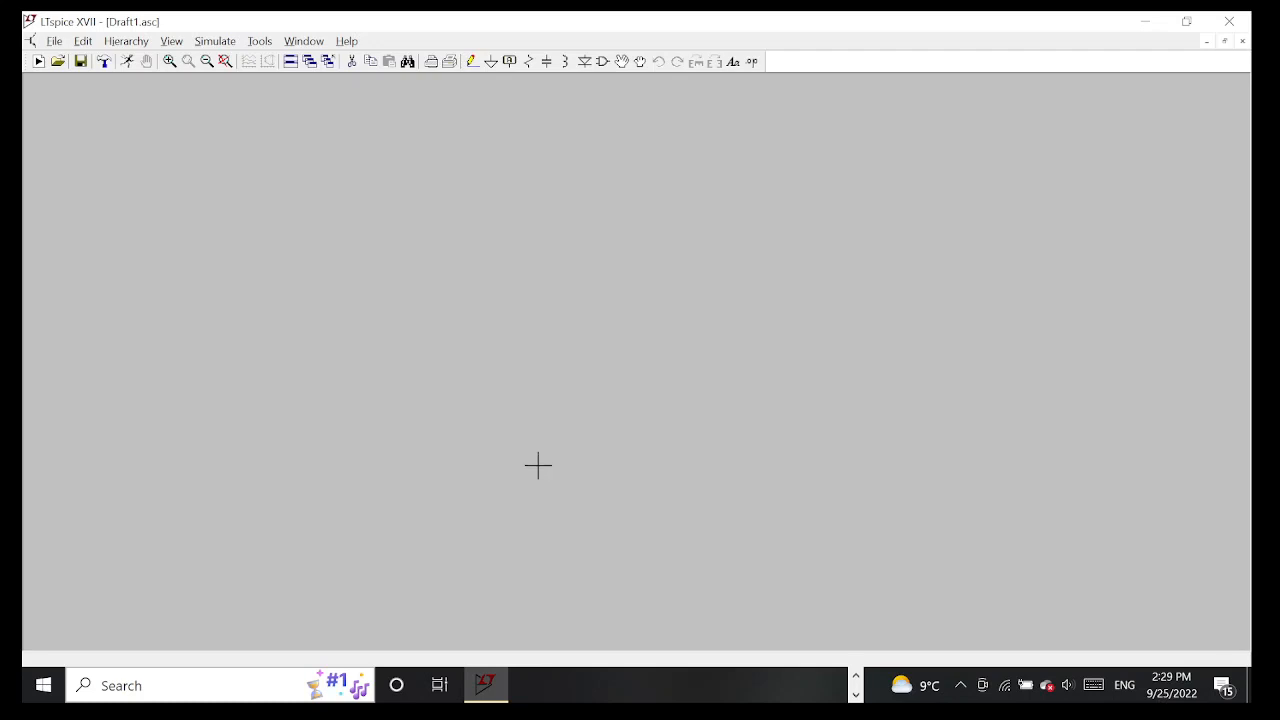
{"action": "left_click", "coordinate": [529, 62]}
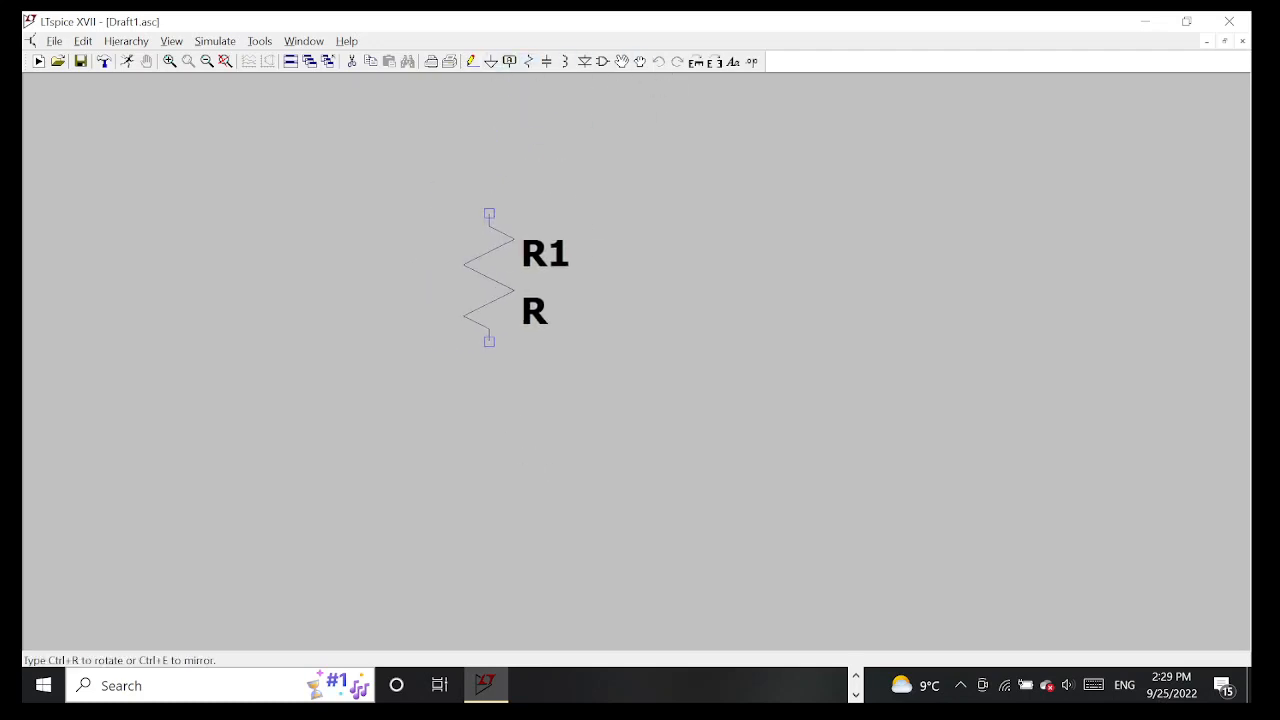
{"action": "left_click", "coordinate": [489, 214]}
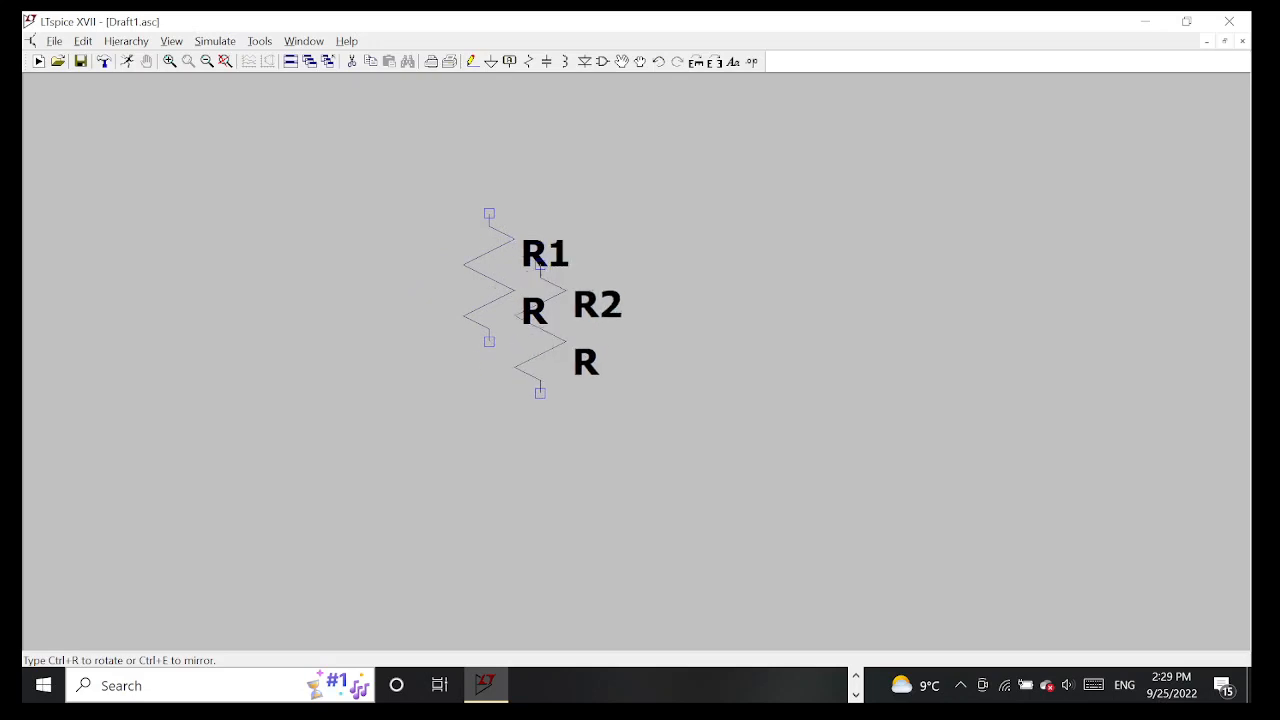
{"action": "key", "text": "Escape"}
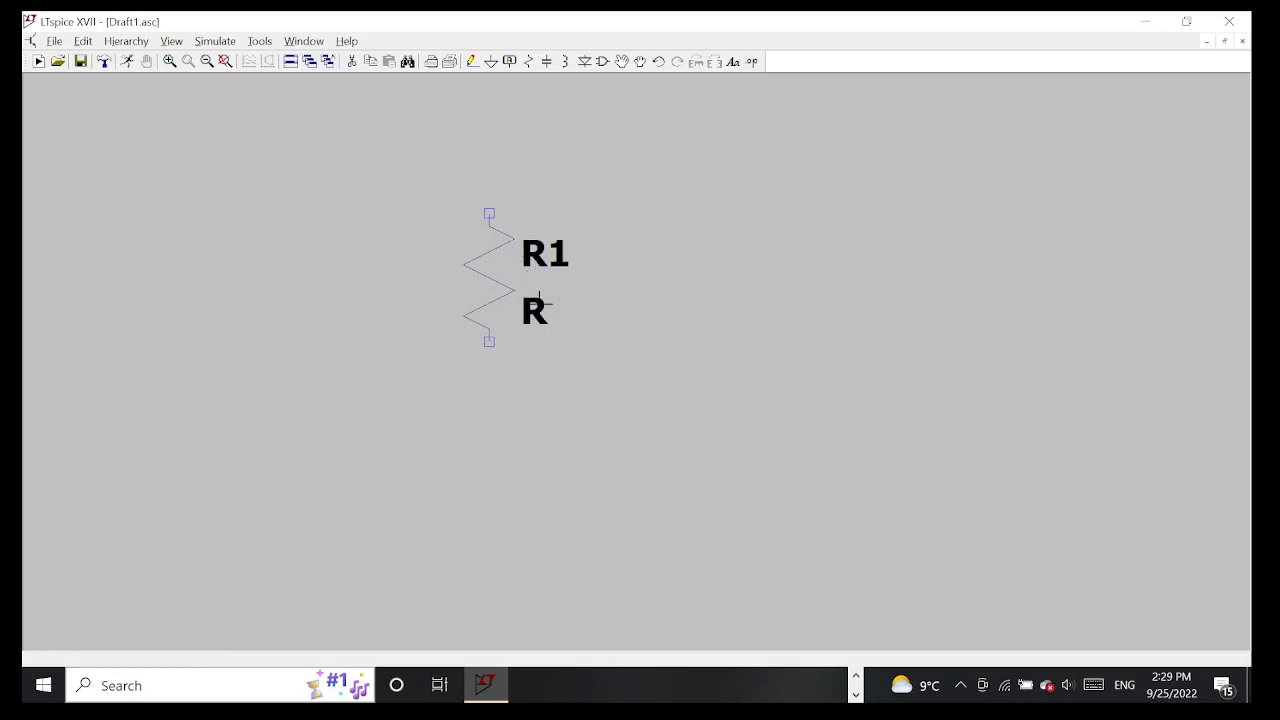
Move resistor R1 and rotate it to horizontal, leaving room for other parts on both sides
{"action": "left_click", "coordinate": [622, 62]}
{"action": "left_click", "coordinate": [510, 218]}
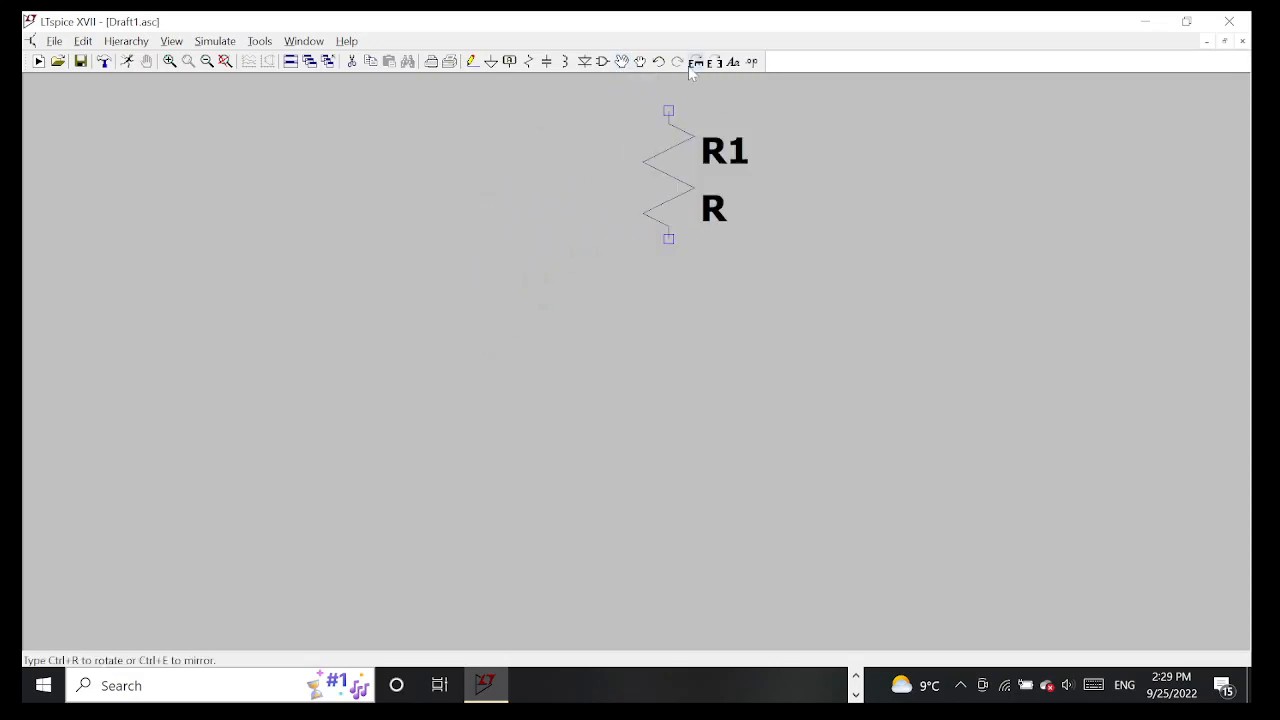
{"action": "left_click", "coordinate": [693, 63]}
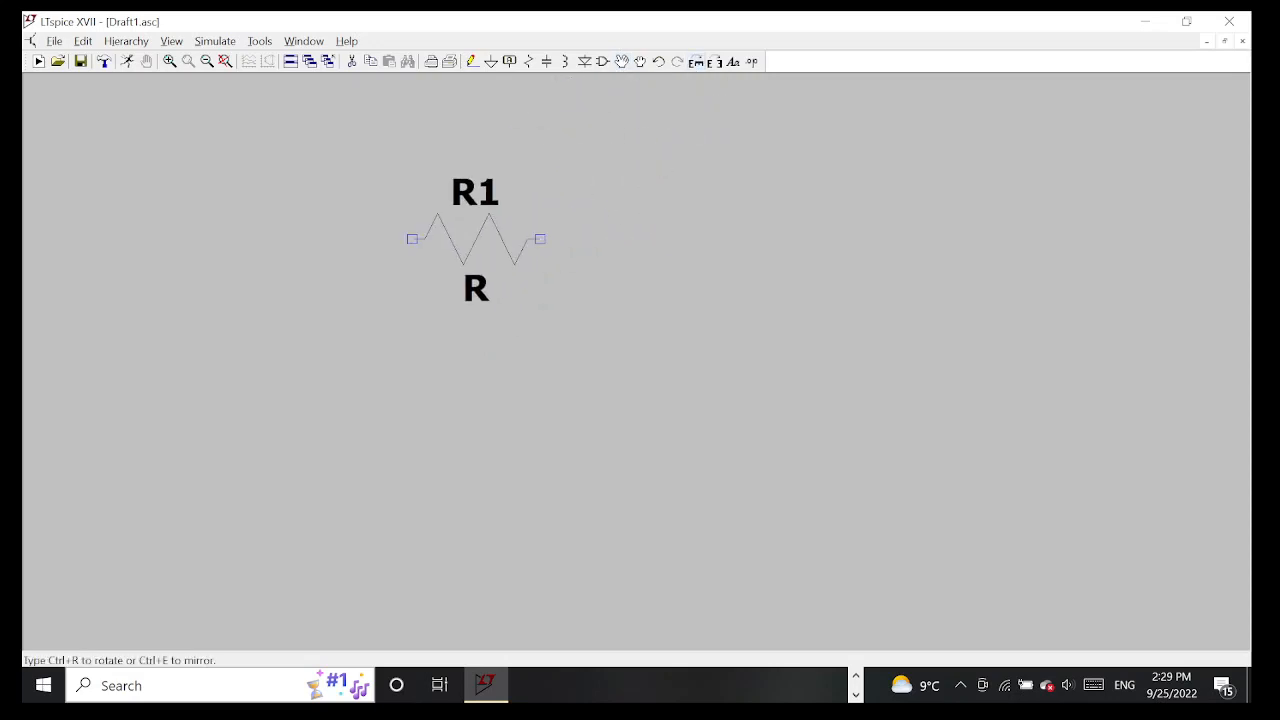
{"action": "left_click", "coordinate": [570, 267]}
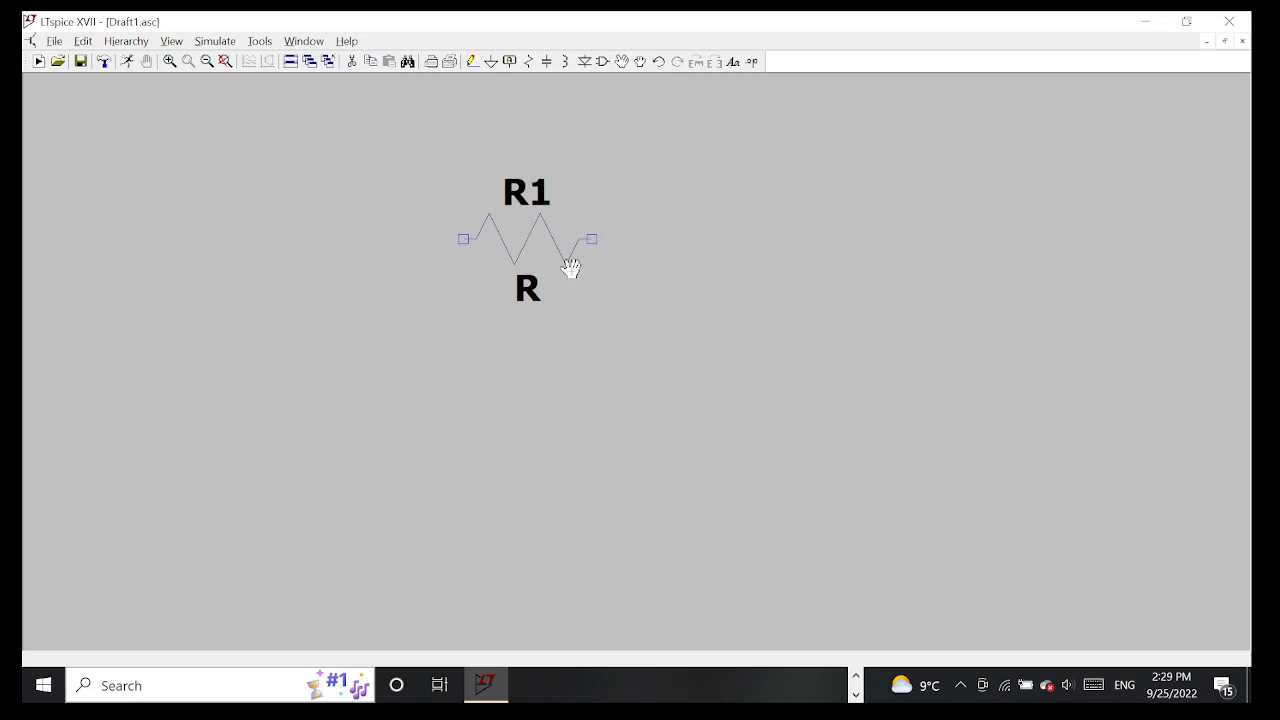
Place a vertical capacitor to the right of resistor R1
{"action": "left_click", "coordinate": [547, 61]}
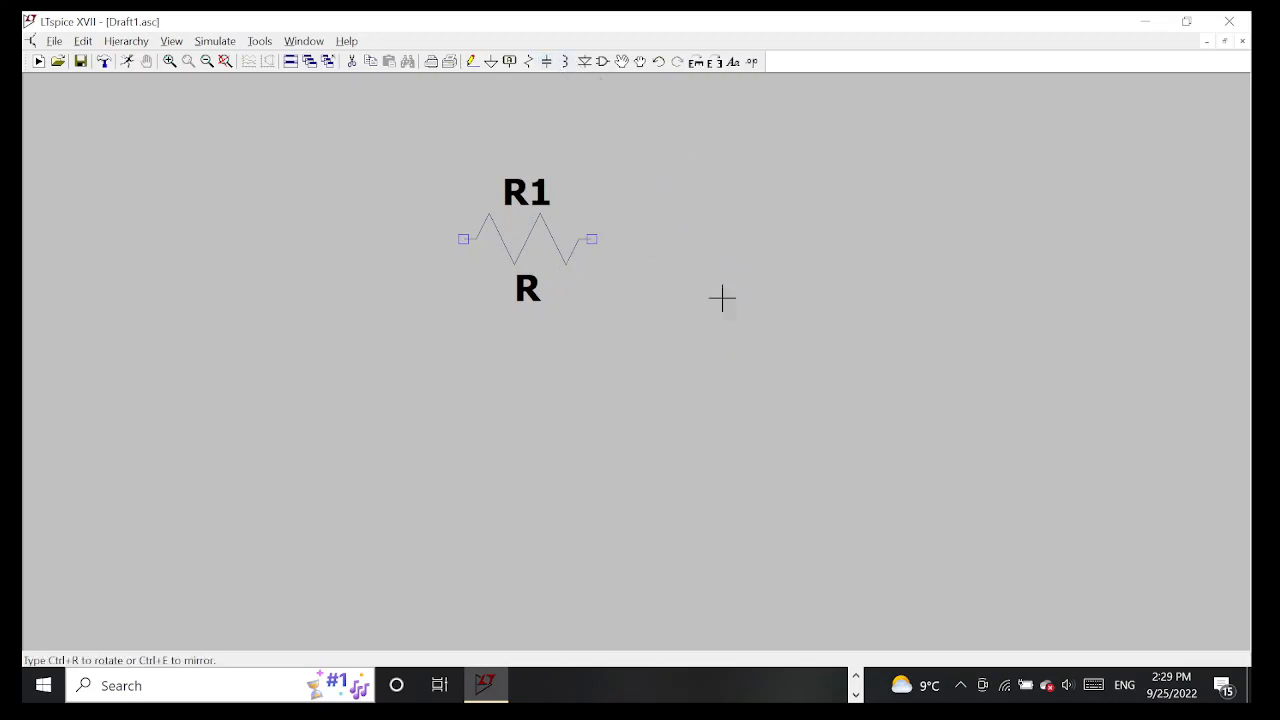
{"action": "left_click", "coordinate": [720, 291]}
{"action": "key", "text": "Escape"}
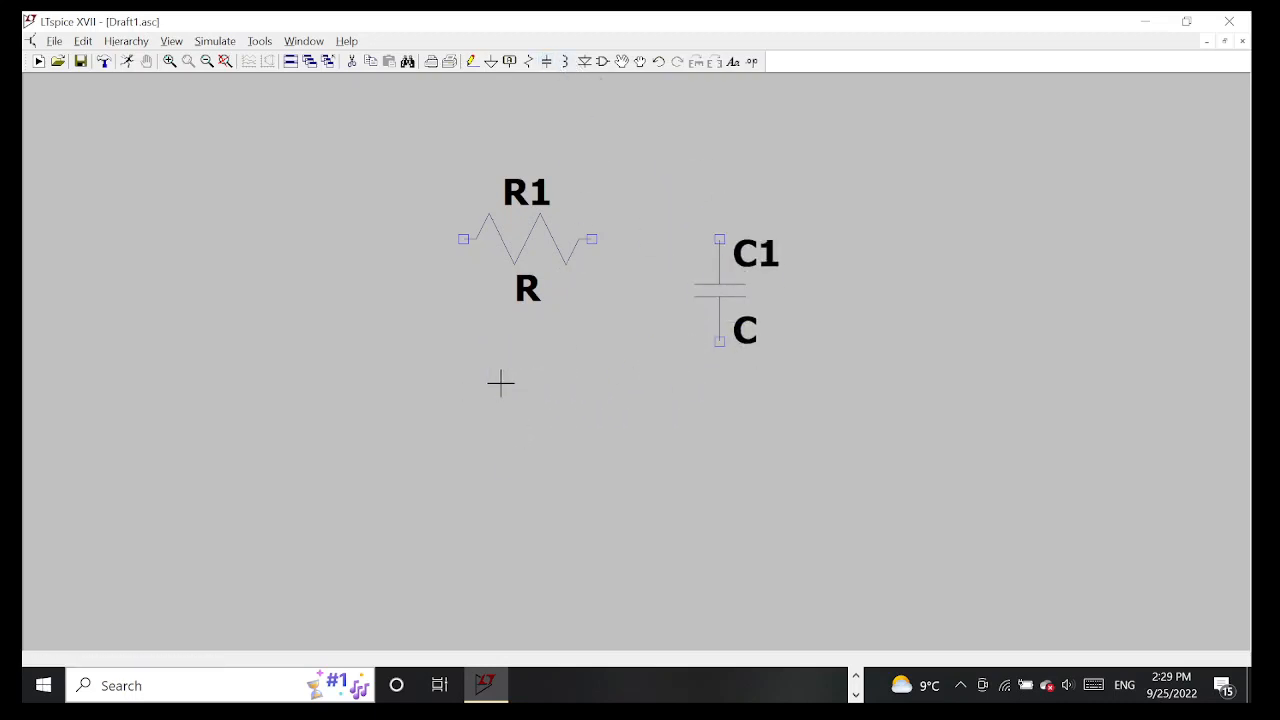
Find the voltage component and place one voltage source to the lower left of resistor R1
{"action": "right_click", "coordinate": [368, 310]}
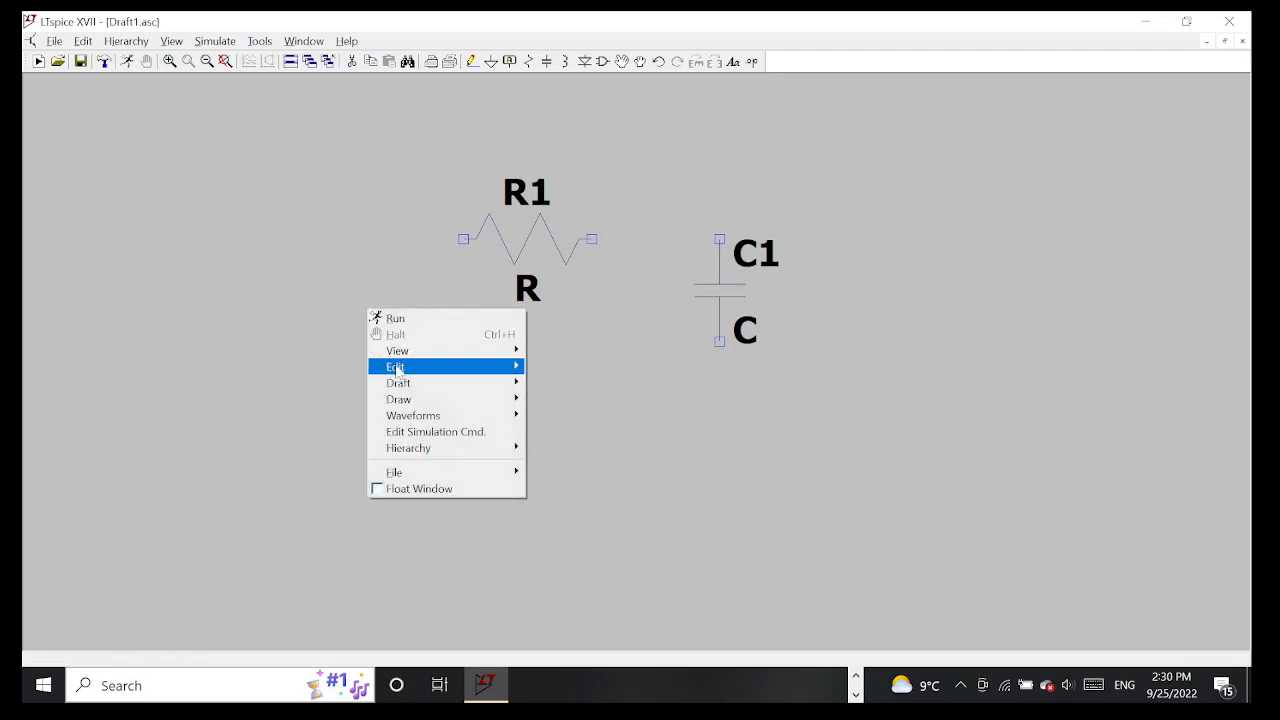
{"action": "mouse_move", "coordinate": [396, 386]}
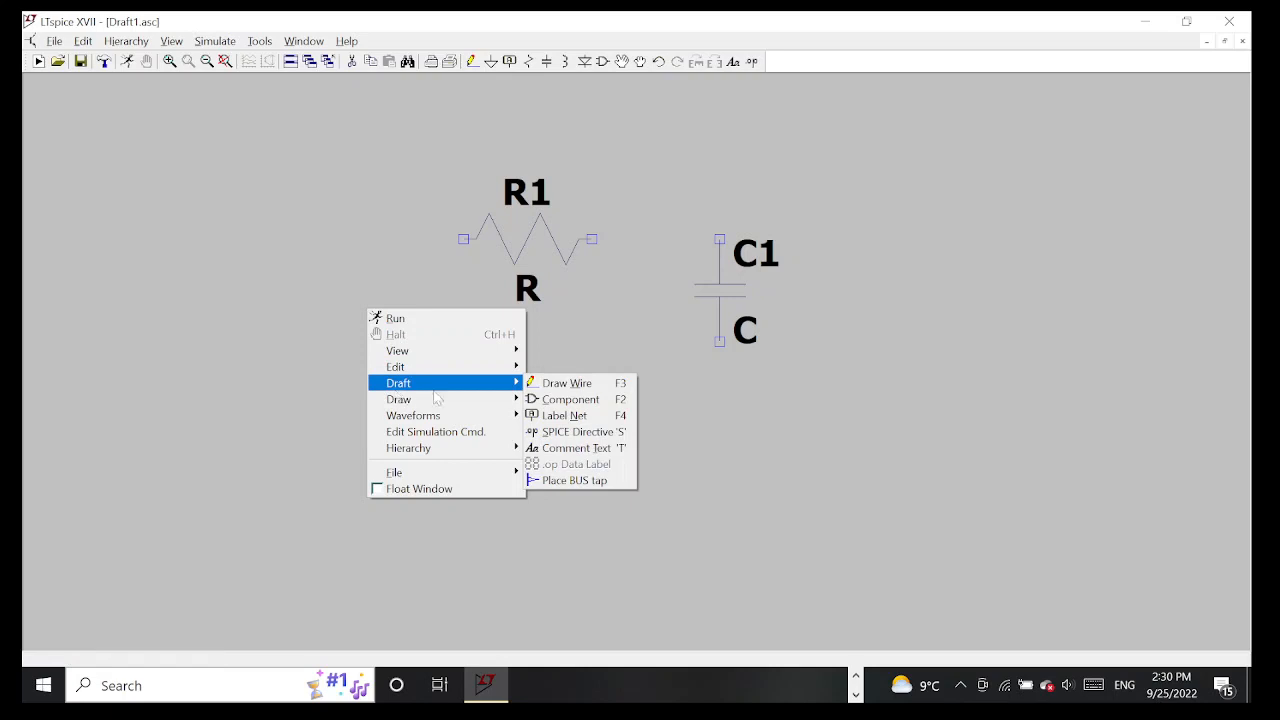
{"action": "left_click", "coordinate": [589, 403]}
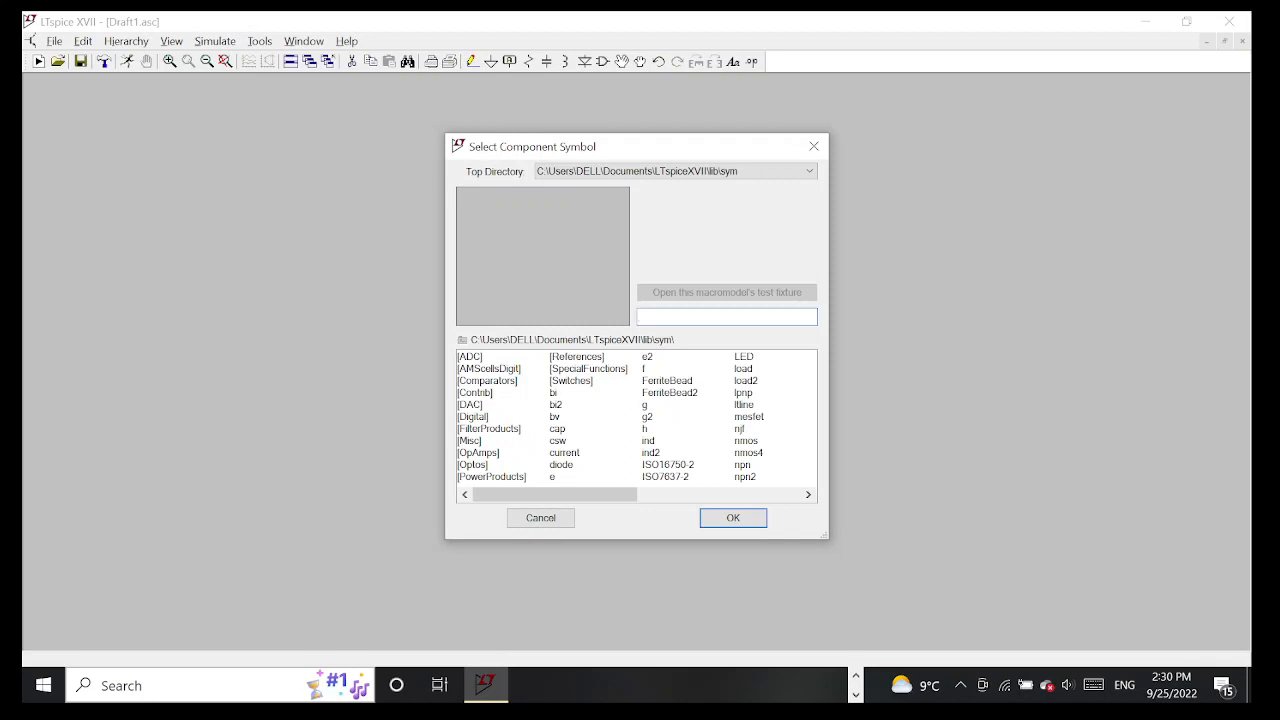
{"action": "type", "text": "vol"}
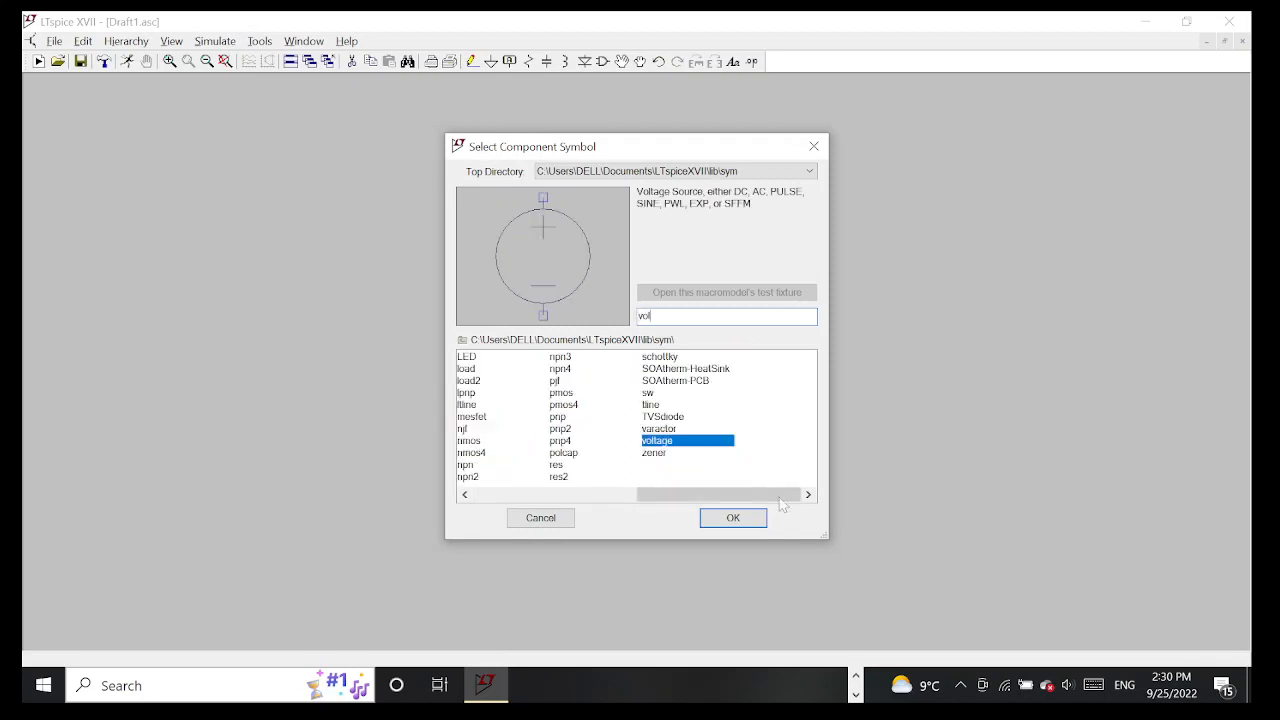
{"action": "left_click", "coordinate": [733, 517]}
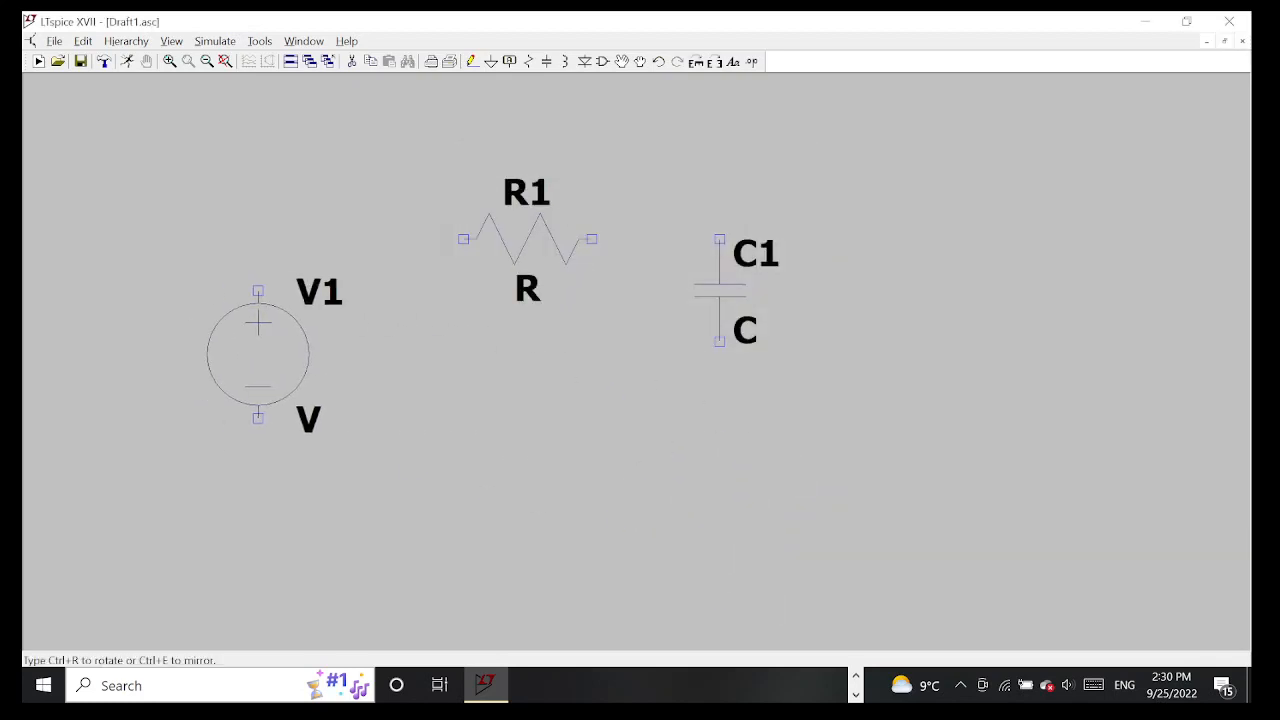
{"action": "left_click", "coordinate": [257, 349]}
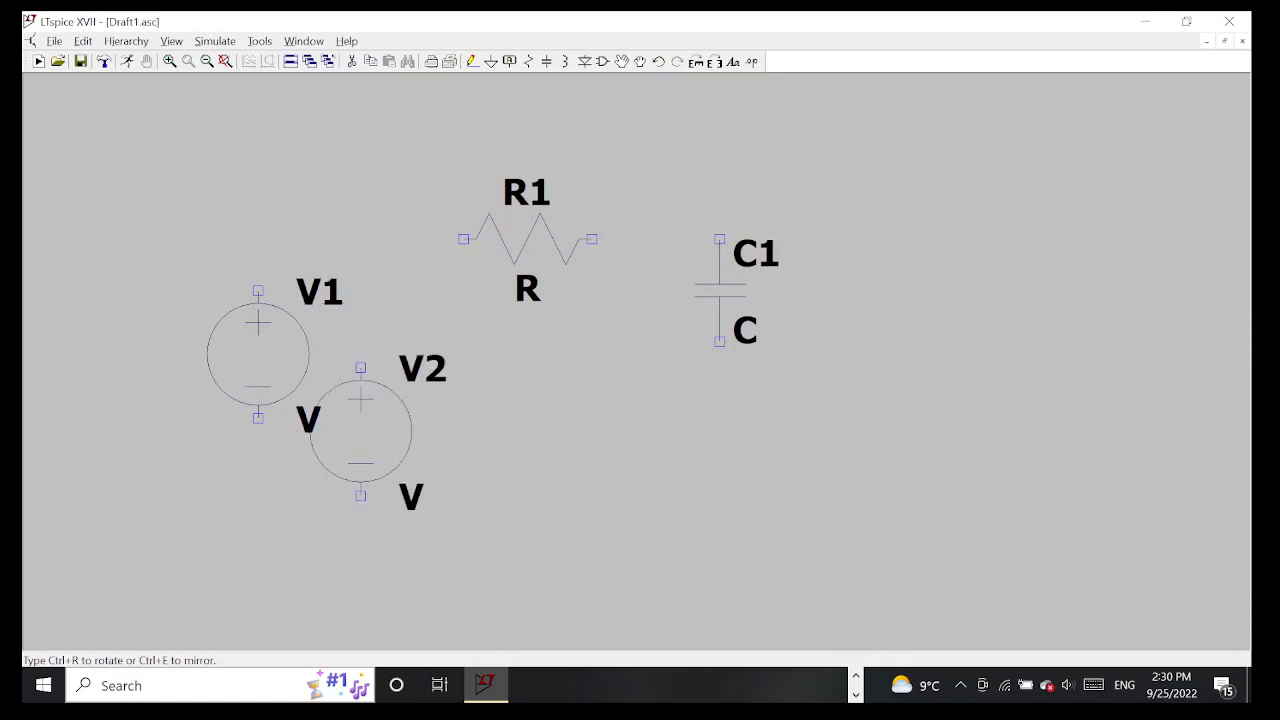
{"action": "key", "text": "Escape"}
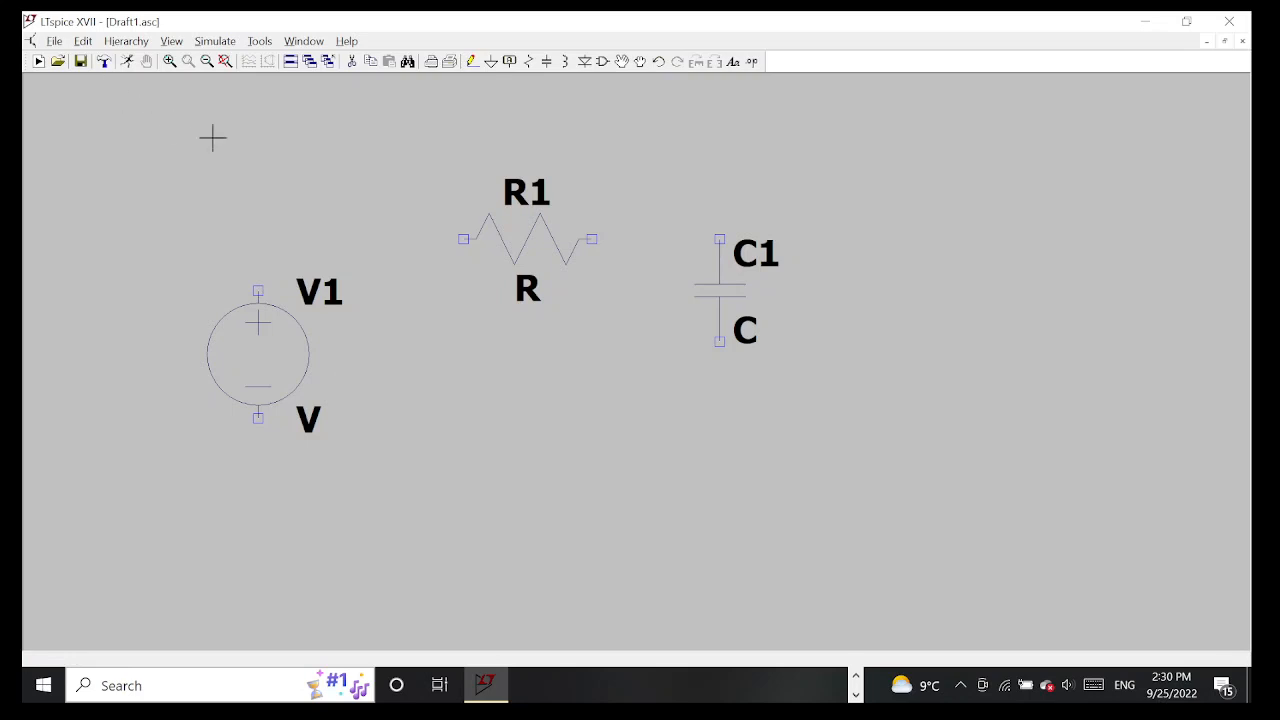
Wire the positive terminal of V1 to the left end of R1, and R1's right end to the top of C1
{"action": "left_click", "coordinate": [472, 61]}
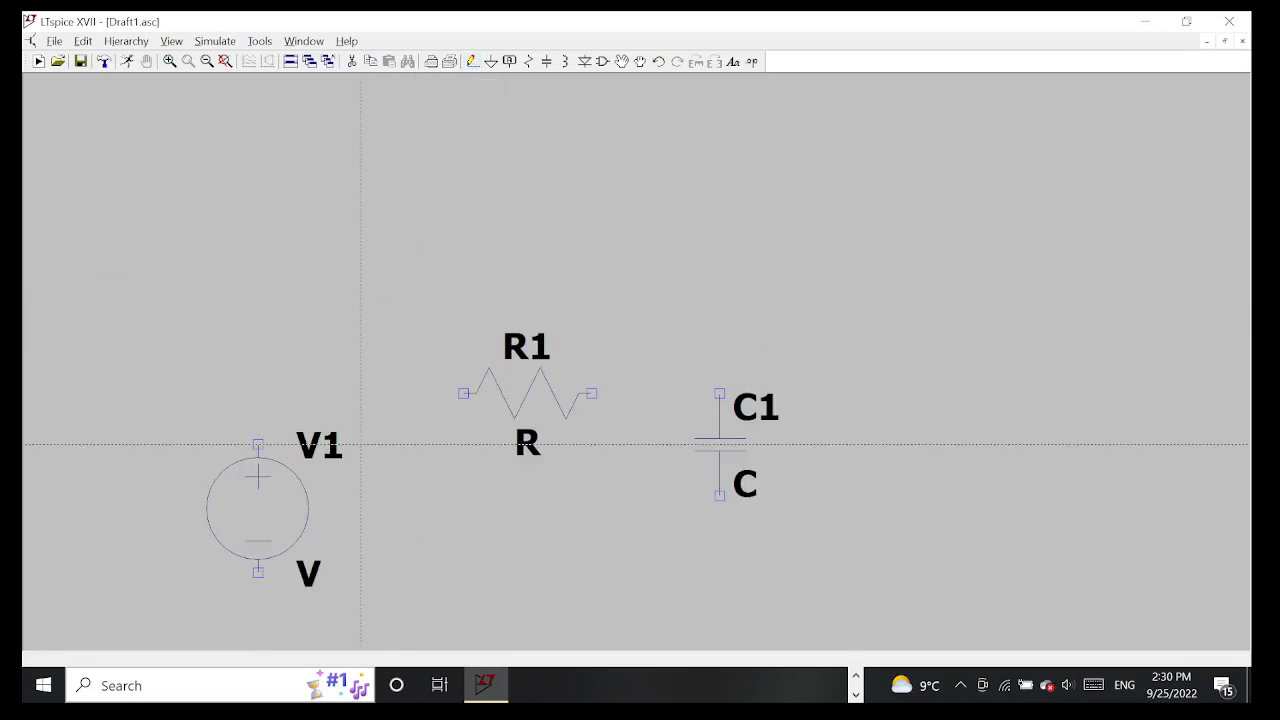
{"action": "scroll", "coordinate": [408, 500], "scroll_direction": "down", "scroll_amount": 1}
{"action": "scroll", "coordinate": [390, 518], "scroll_direction": "down", "scroll_amount": 1}
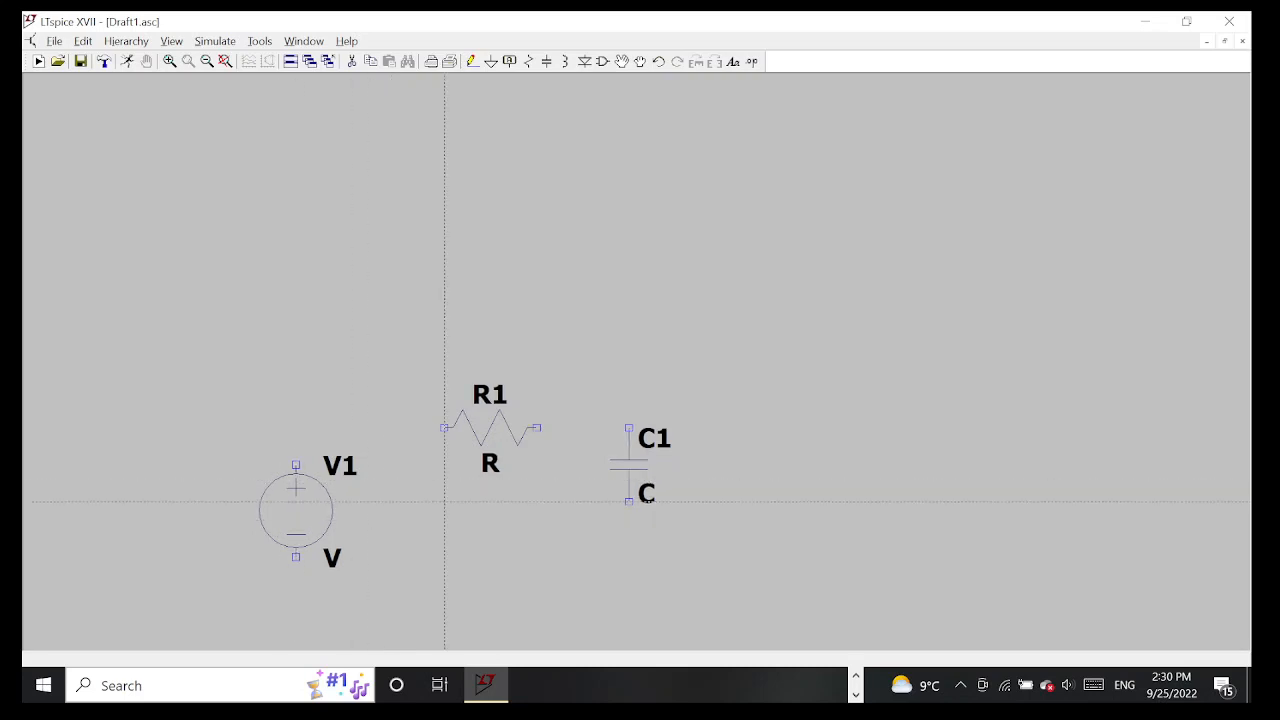
{"action": "scroll", "coordinate": [445, 501], "scroll_direction": "up", "scroll_amount": 2}
{"action": "scroll", "coordinate": [394, 528], "scroll_direction": "down", "scroll_amount": 3}
{"action": "scroll", "coordinate": [380, 590], "scroll_direction": "up", "scroll_amount": 2}
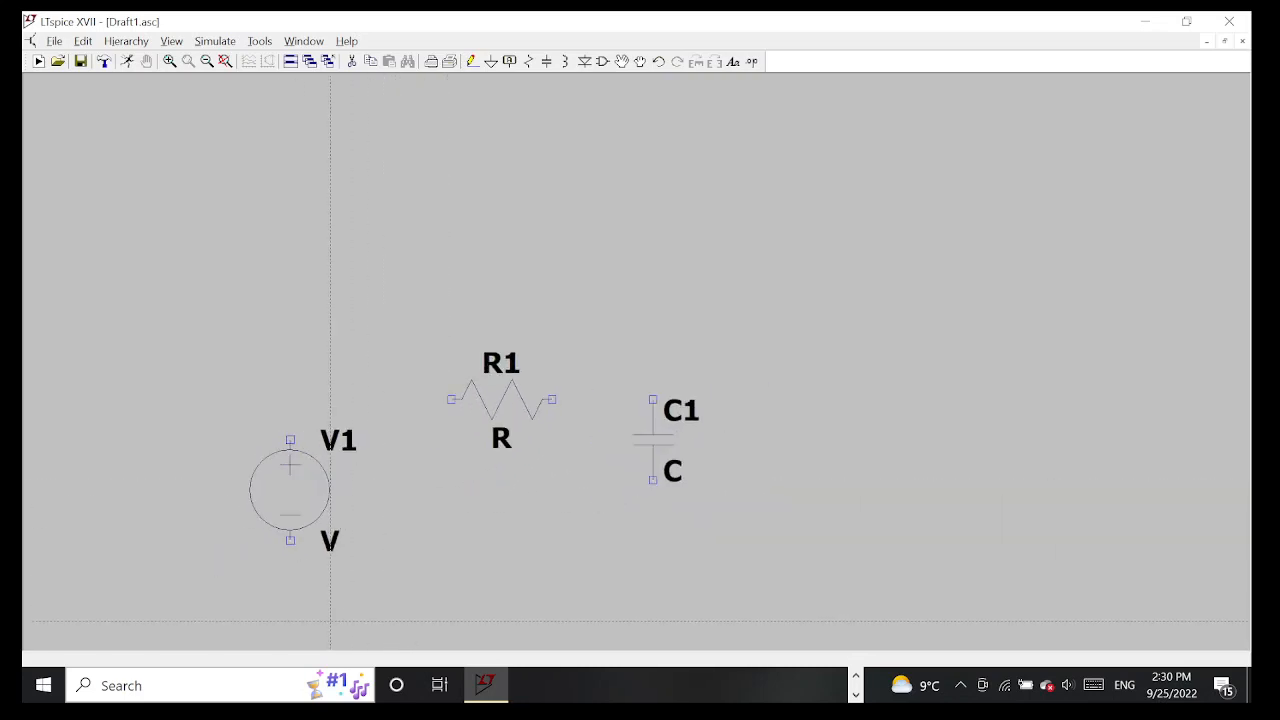
{"action": "scroll", "coordinate": [300, 610], "scroll_direction": "up", "scroll_amount": 2}
{"action": "scroll", "coordinate": [260, 625], "scroll_direction": "down", "scroll_amount": 4}
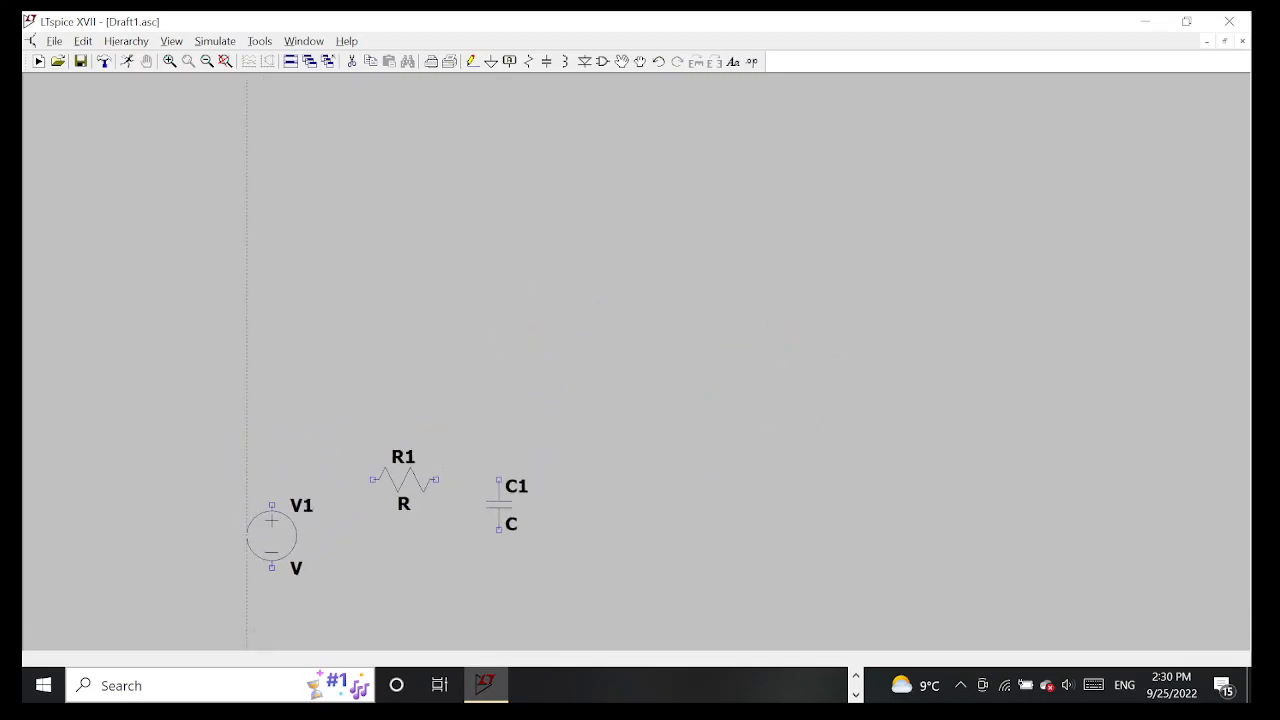
{"action": "scroll", "coordinate": [247, 625], "scroll_direction": "down", "scroll_amount": 6}
{"action": "scroll", "coordinate": [300, 270], "scroll_direction": "up", "scroll_amount": 3}
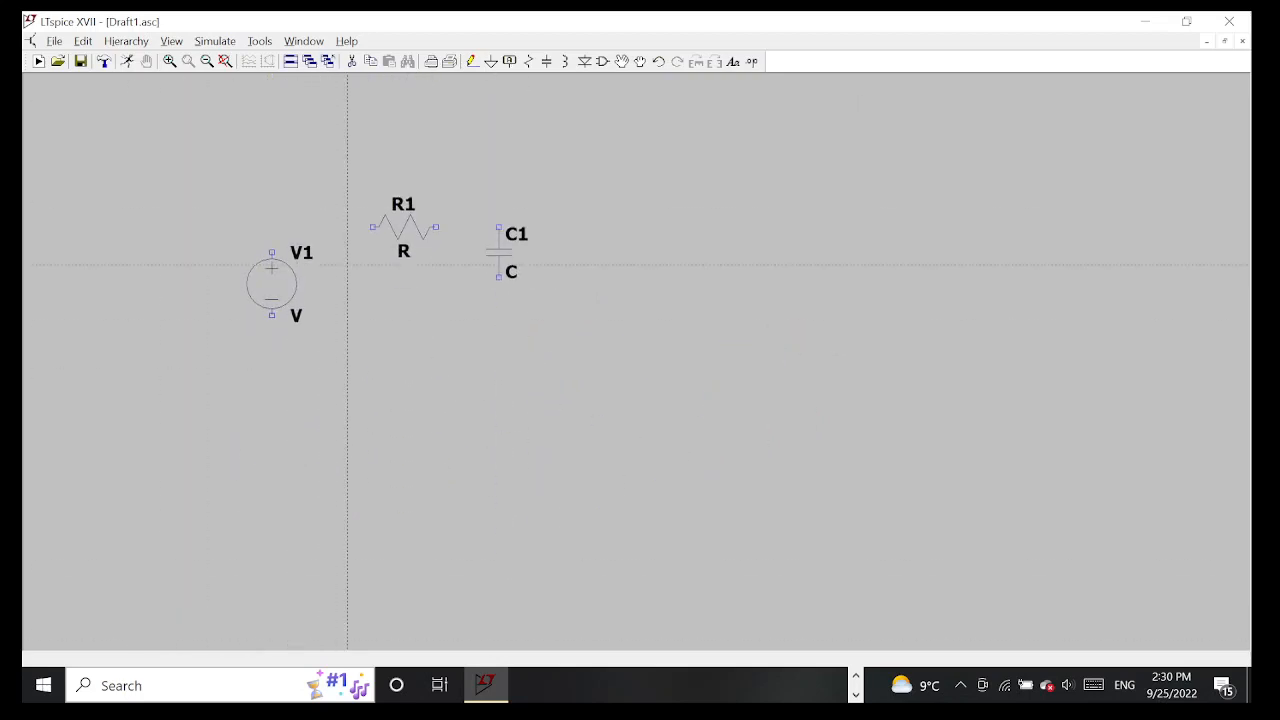
{"action": "scroll", "coordinate": [347, 265], "scroll_direction": "up", "scroll_amount": 2}
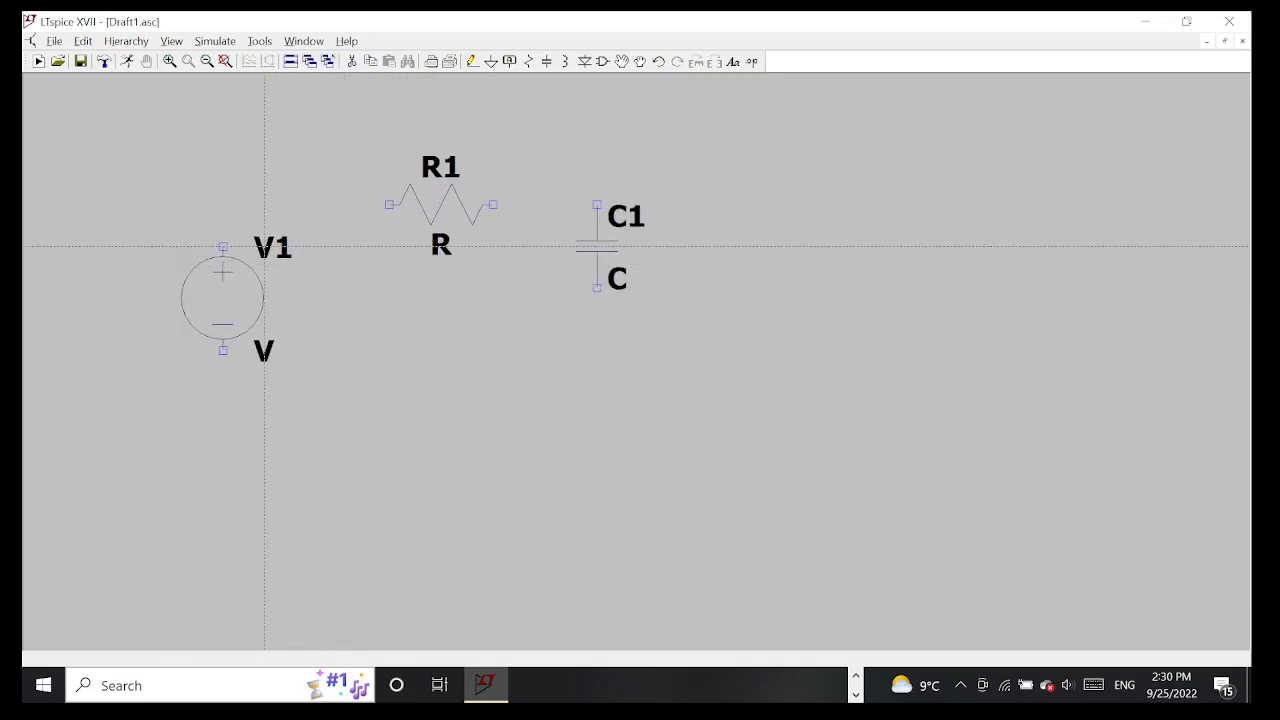
{"action": "left_click", "coordinate": [223, 246]}
{"action": "left_click", "coordinate": [390, 205]}
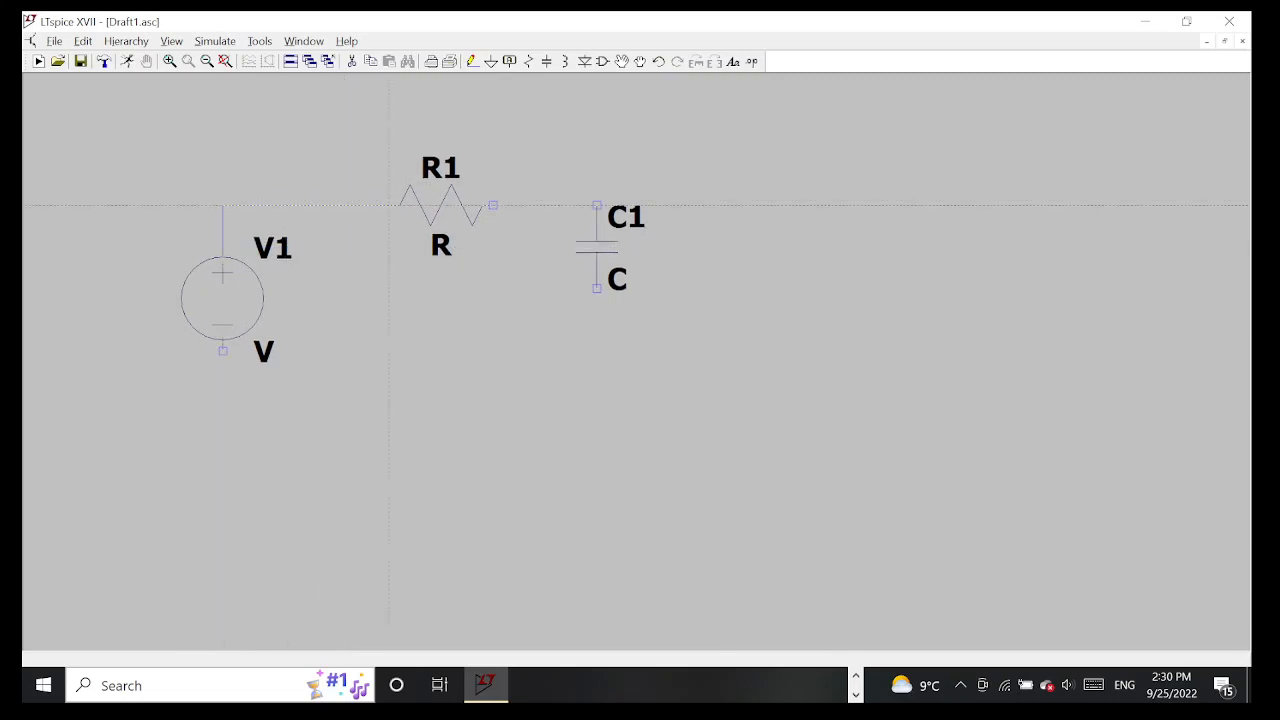
{"action": "left_click", "coordinate": [492, 205]}
{"action": "left_click", "coordinate": [597, 205]}
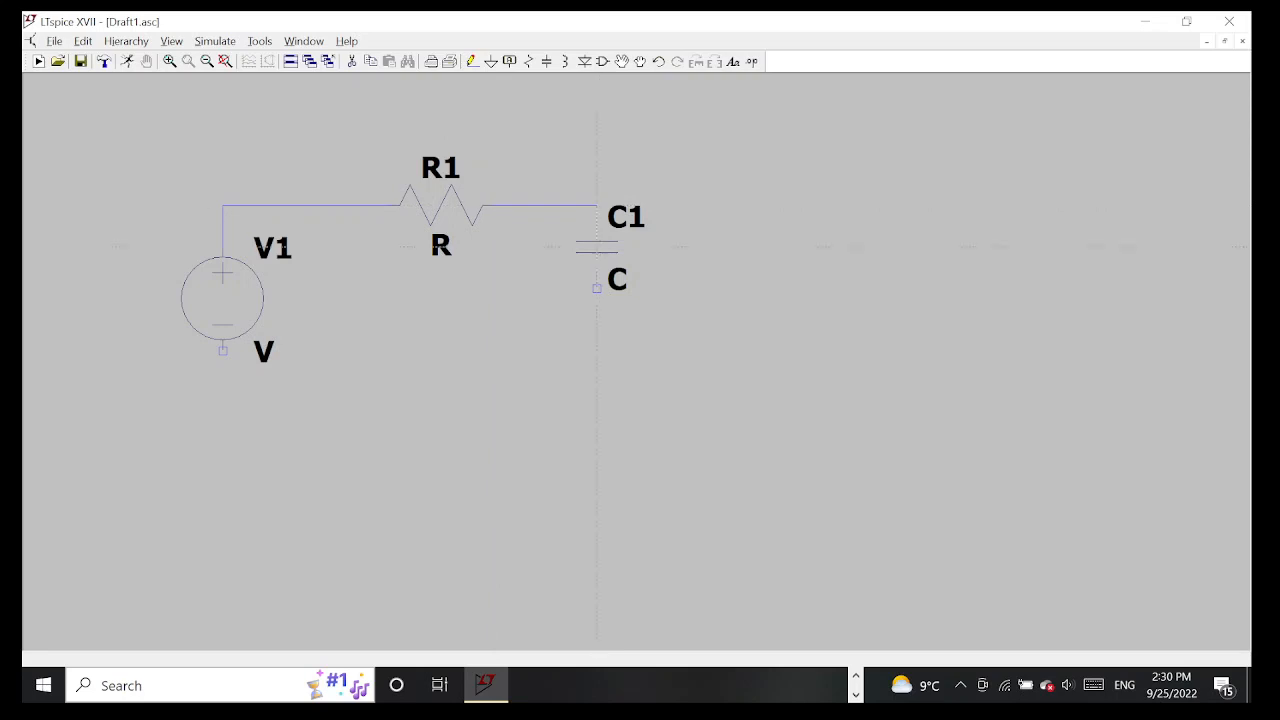
Wire the bottom of C1 down and back to the negative terminal of V1, closing the loop
{"action": "left_click", "coordinate": [597, 288]}
{"action": "left_click", "coordinate": [597, 371]}
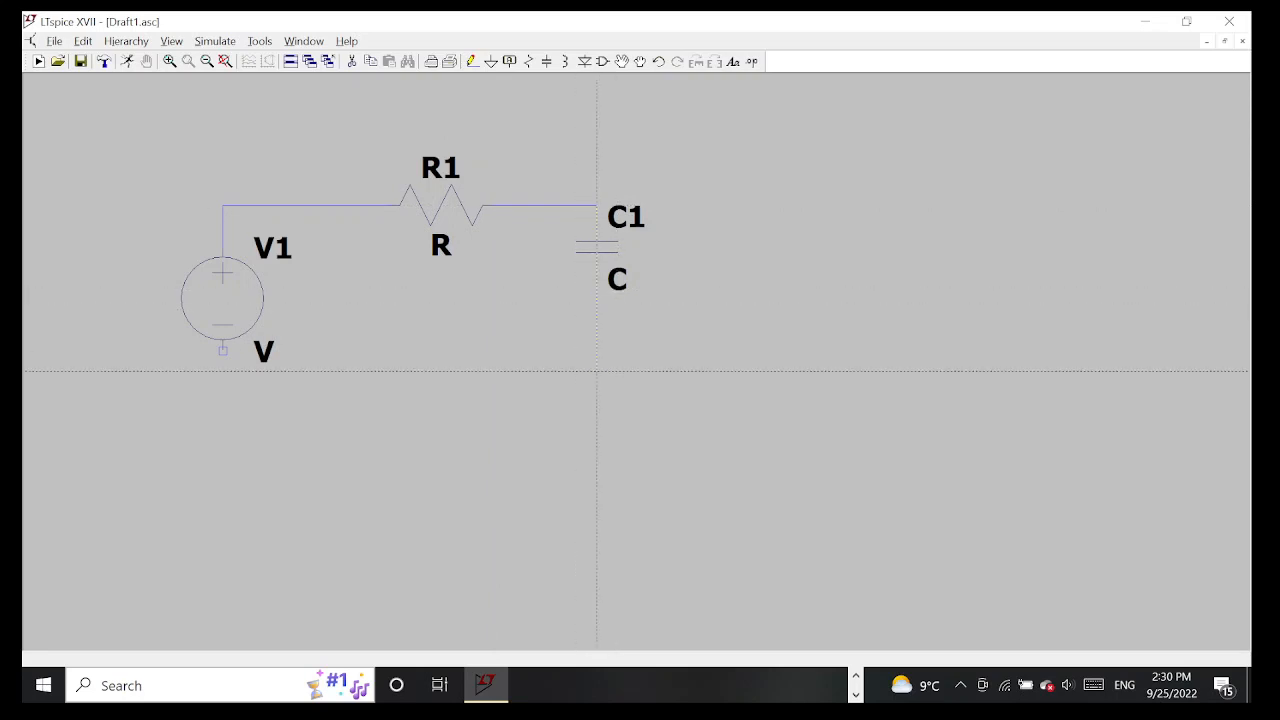
{"action": "left_click", "coordinate": [222, 351]}
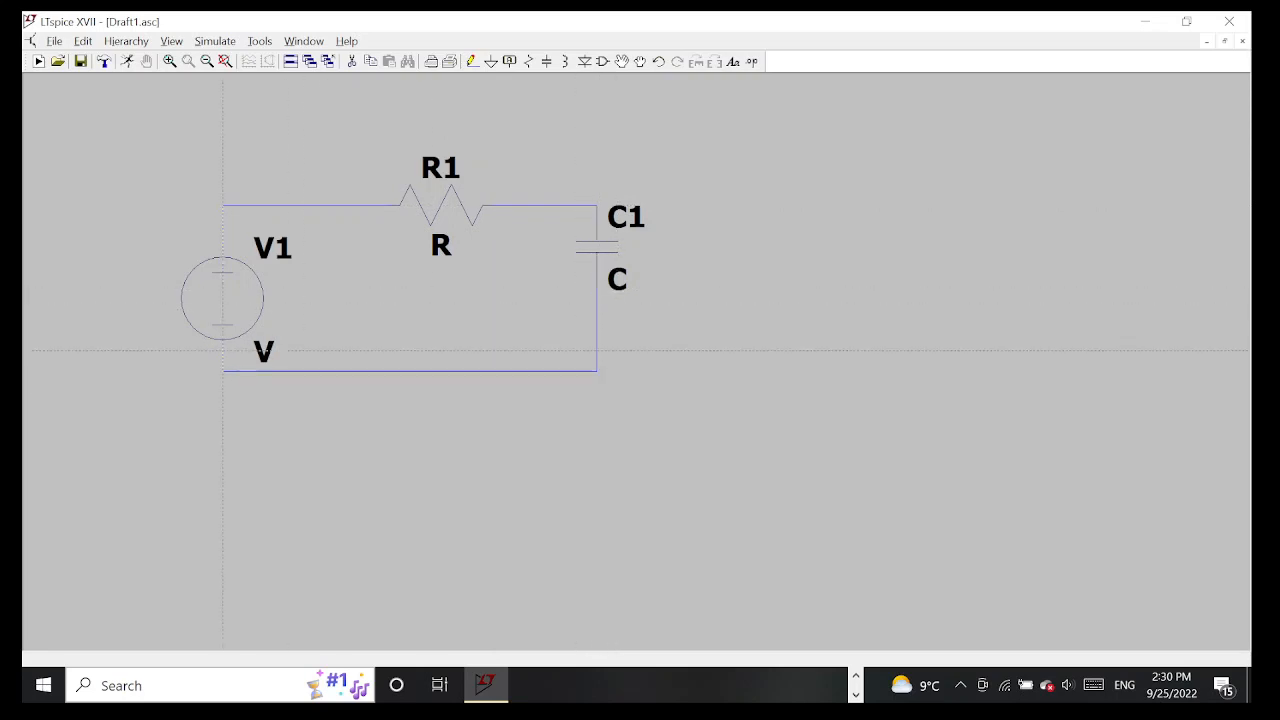
Place a ground symbol below the circuit and wire it up to the middle of the bottom wire
{"action": "left_click", "coordinate": [491, 61]}
{"action": "left_click", "coordinate": [409, 476]}
{"action": "key", "text": "Escape"}
{"action": "left_click", "coordinate": [476, 65]}
{"action": "left_click", "coordinate": [409, 476]}
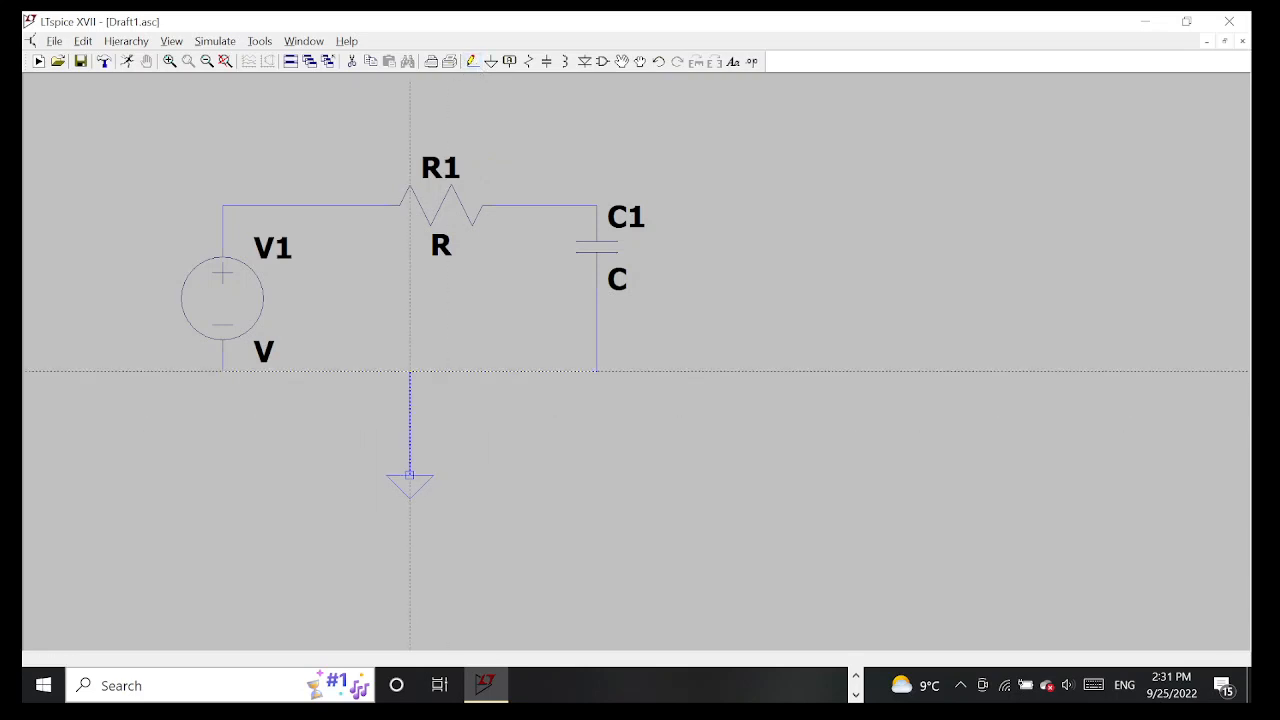
{"action": "left_click", "coordinate": [409, 371]}
{"action": "key", "text": "Escape"}
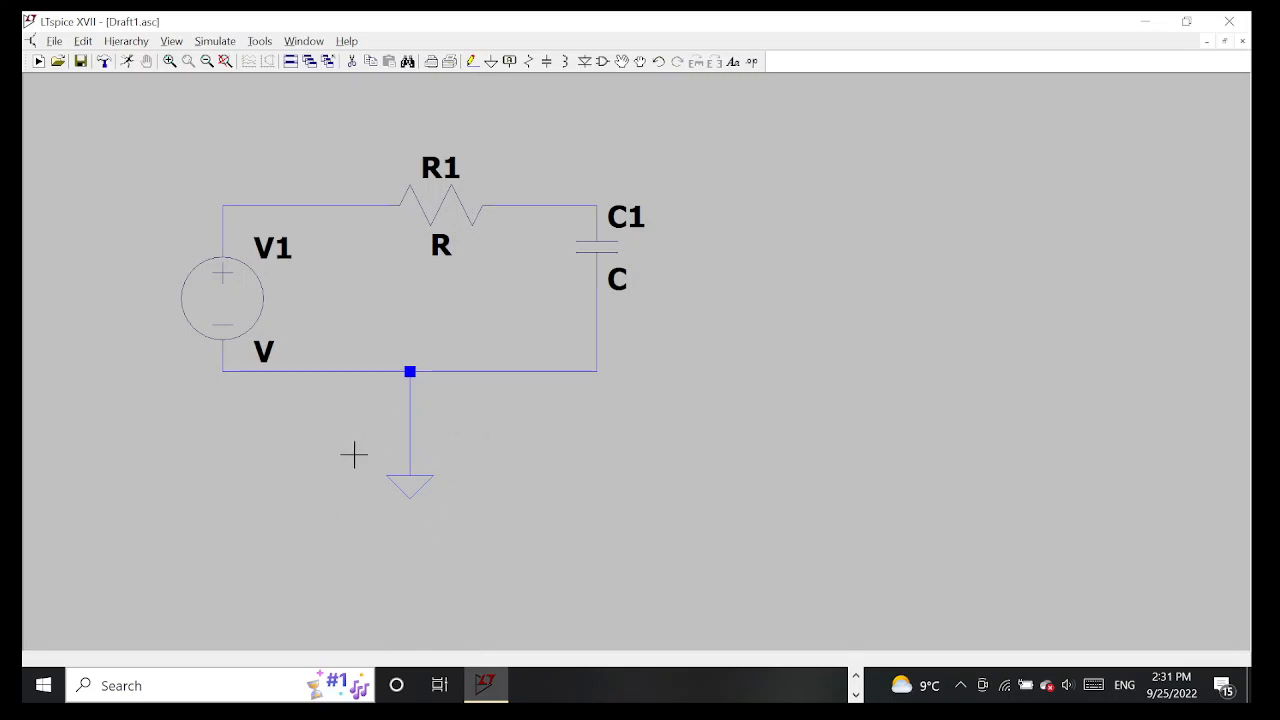
Set the resistance of R1 to 1k
{"action": "right_click", "coordinate": [460, 205]}
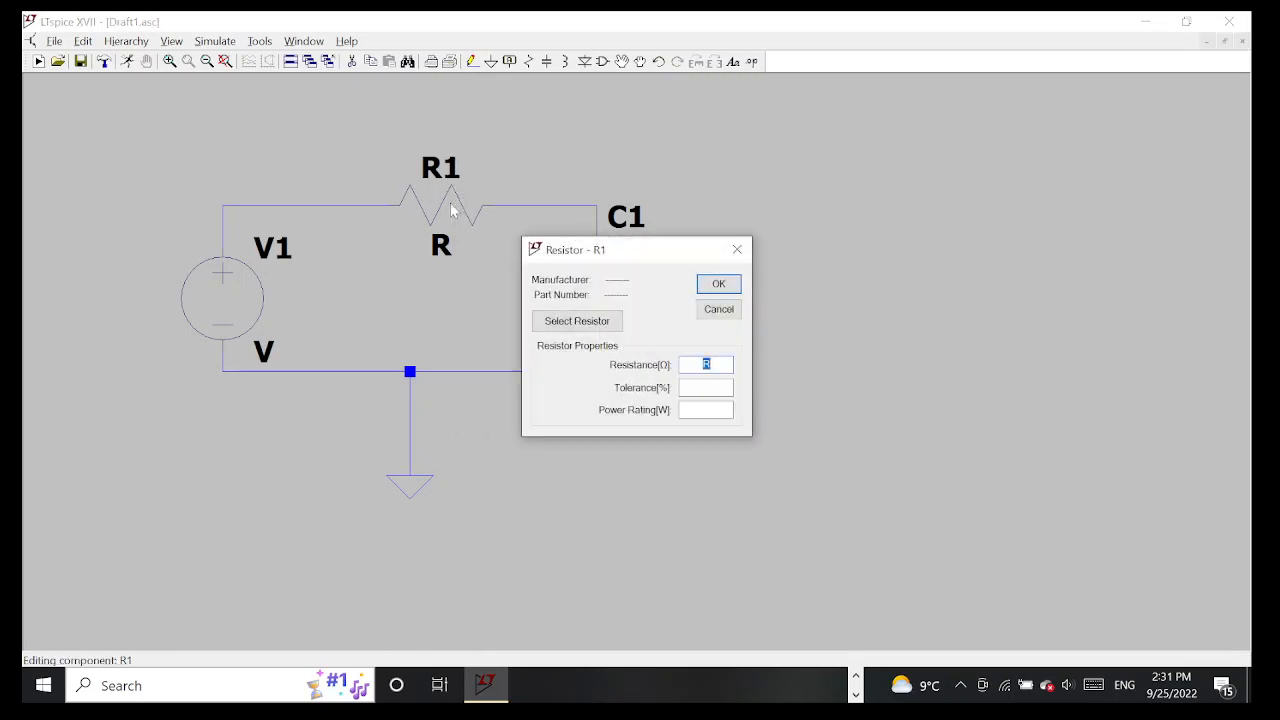
{"action": "left_click", "coordinate": [710, 364]}
{"action": "key", "text": "BackSpace"}
{"action": "left_click_drag", "start_coordinate": [600, 249], "coordinate": [837, 228]}
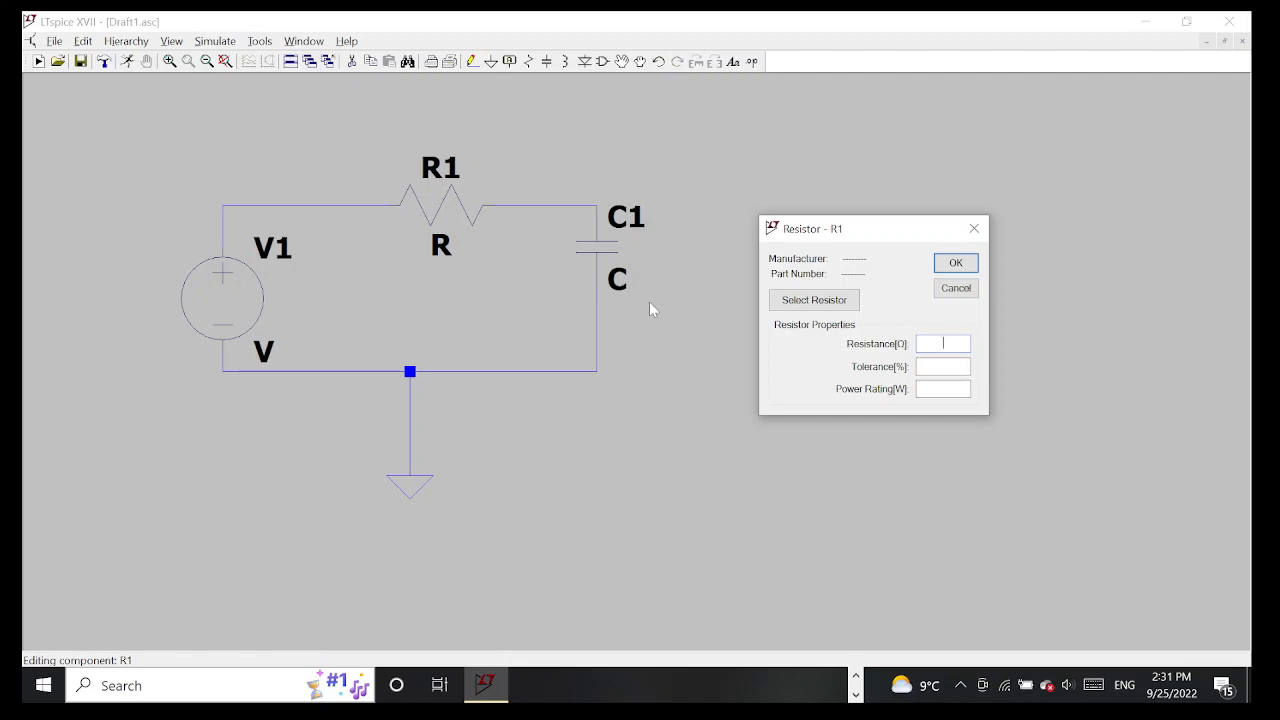
{"action": "type", "text": "1k"}
{"action": "left_click", "coordinate": [955, 264]}
Set the capacitance of C1 to 0.159u
{"action": "right_click", "coordinate": [620, 252]}
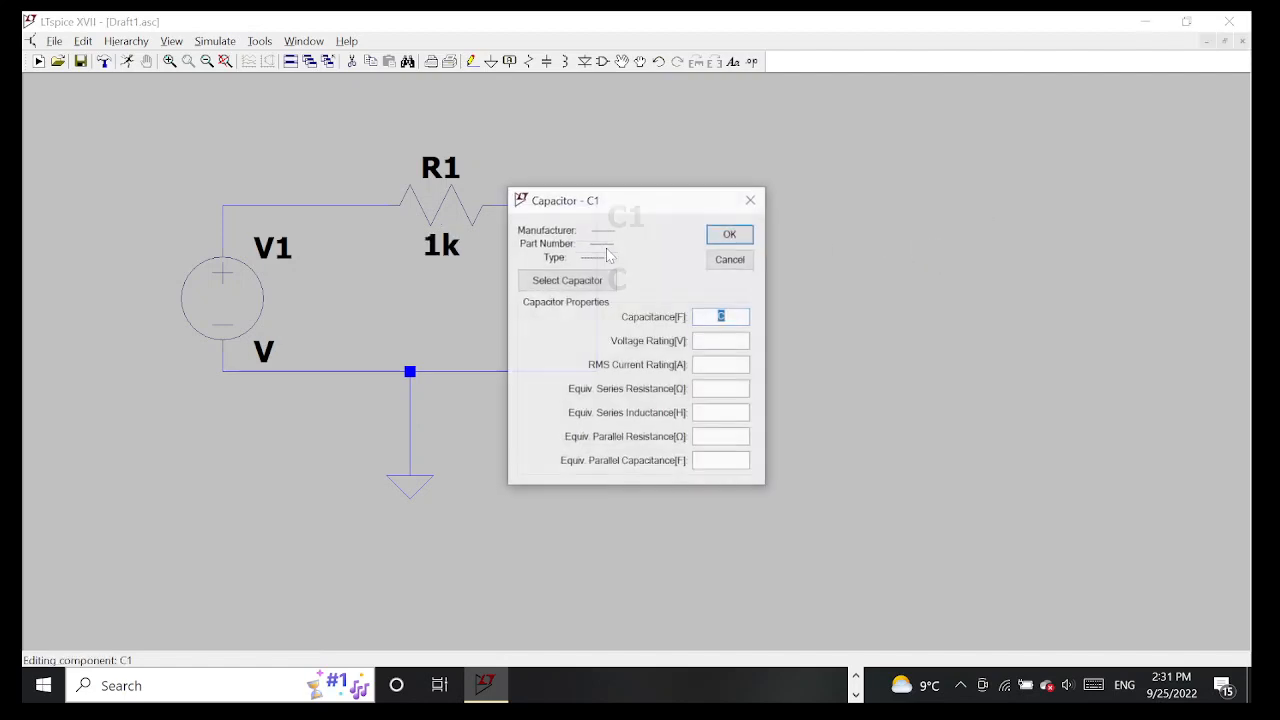
{"action": "key", "text": "BackSpace"}
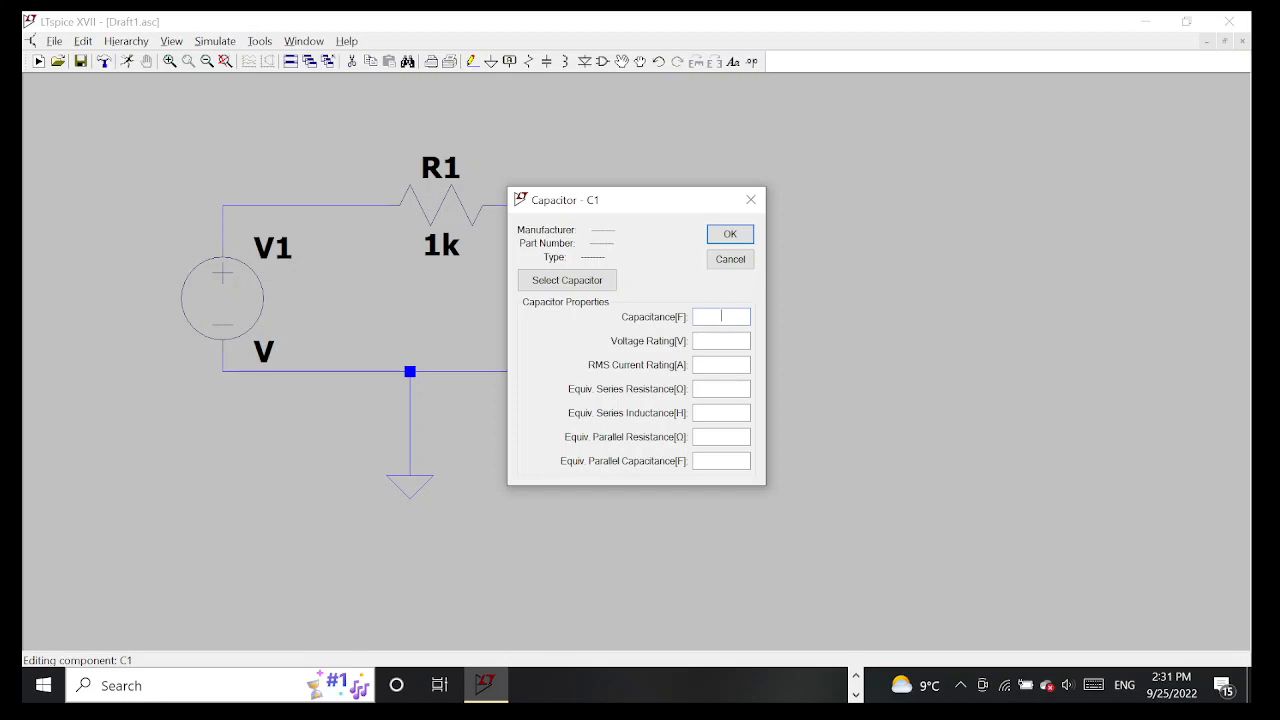
{"action": "type", "text": "0.159u"}
{"action": "left_click", "coordinate": [730, 234]}
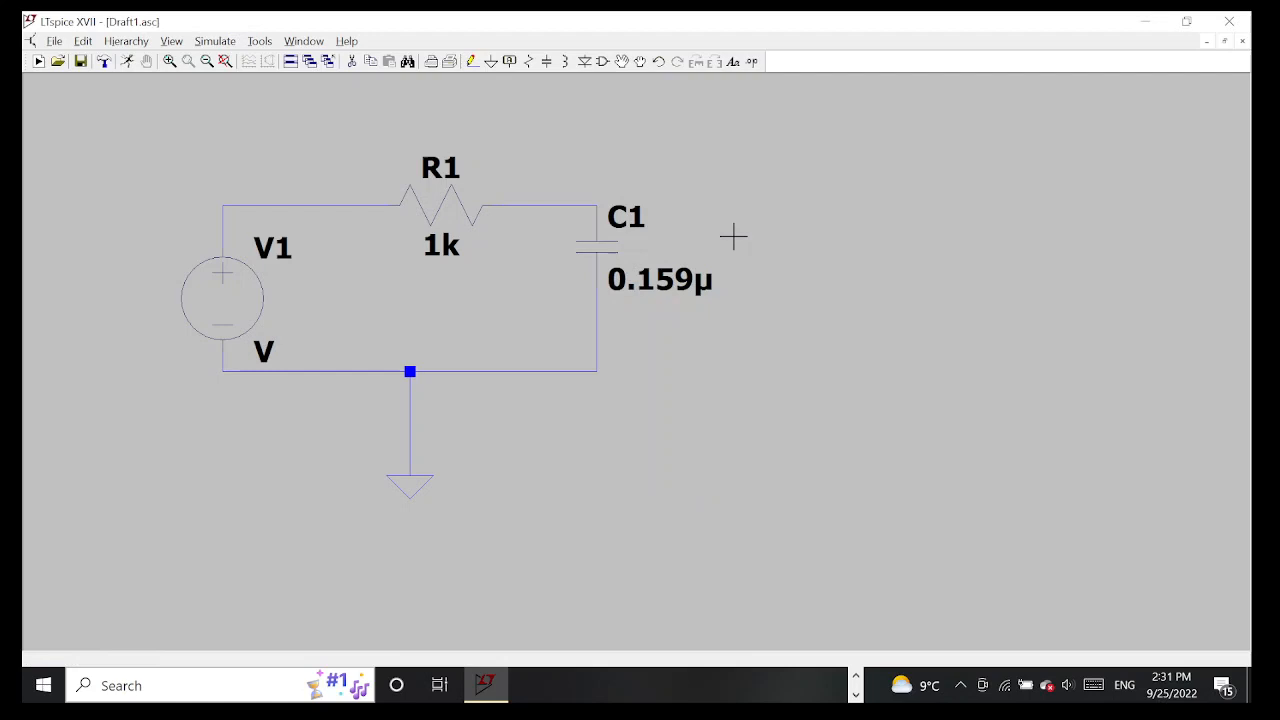
Set the small-signal AC amplitude of voltage source V1 to 1 in its advanced settings
{"action": "right_click", "coordinate": [229, 305]}
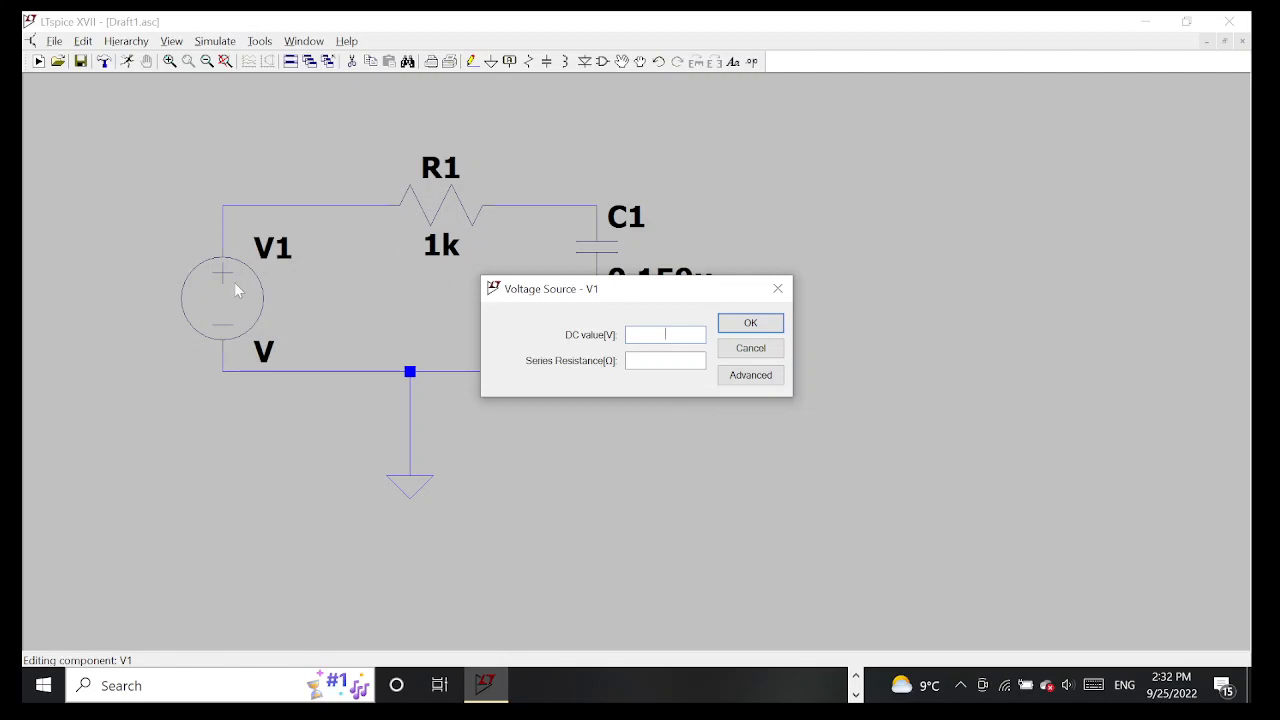
{"action": "left_click", "coordinate": [766, 376]}
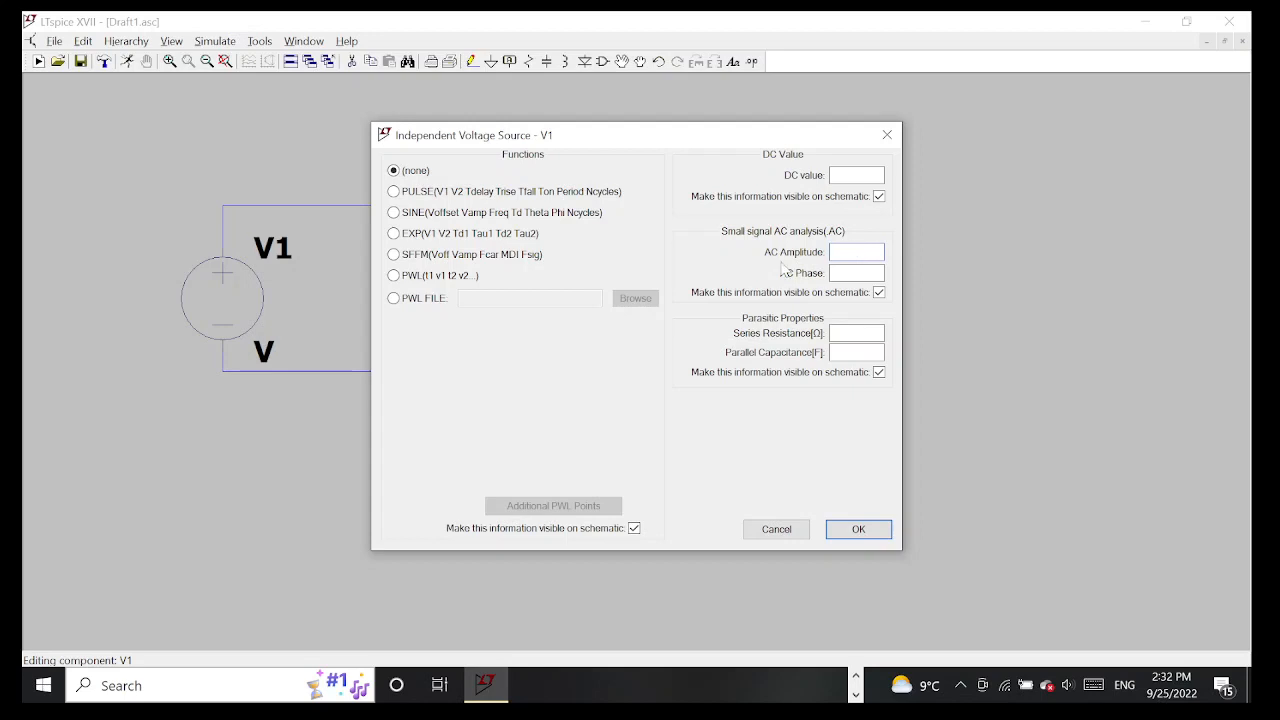
{"action": "type", "text": "1"}
{"action": "left_click", "coordinate": [858, 528]}
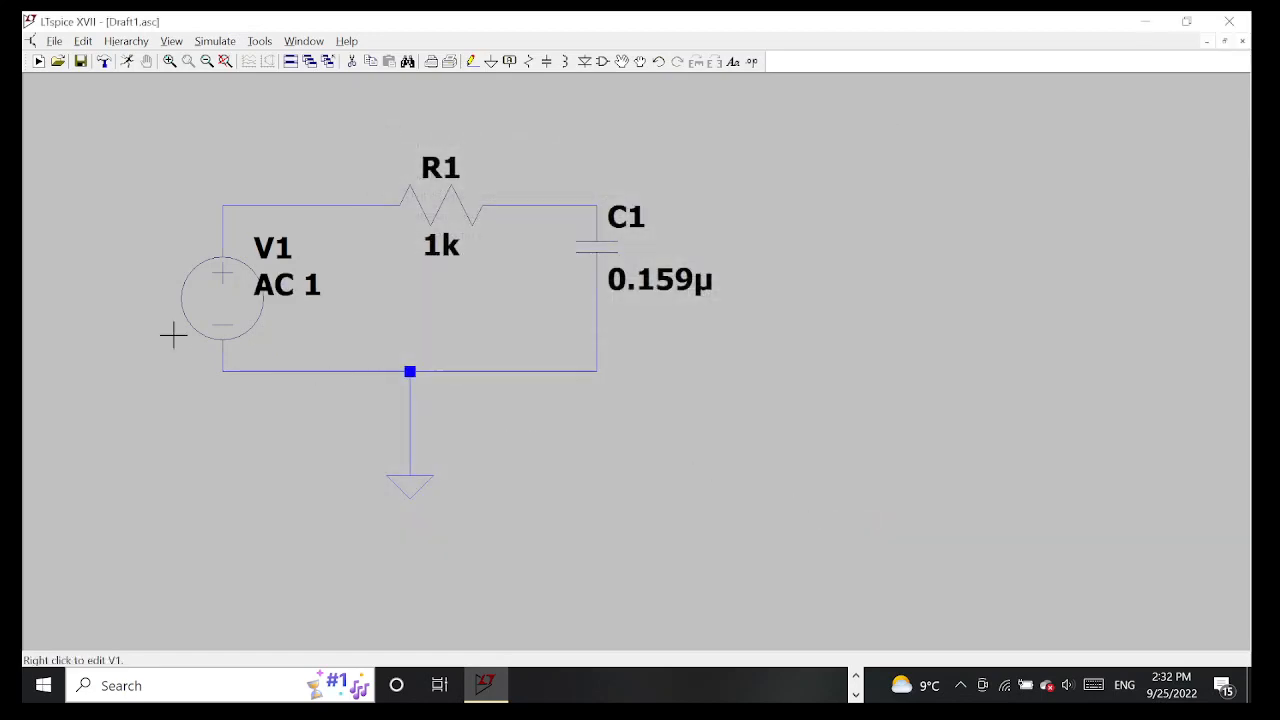
Start the simulation and choose an AC analysis with a Decade sweep
{"action": "left_click", "coordinate": [213, 41]}
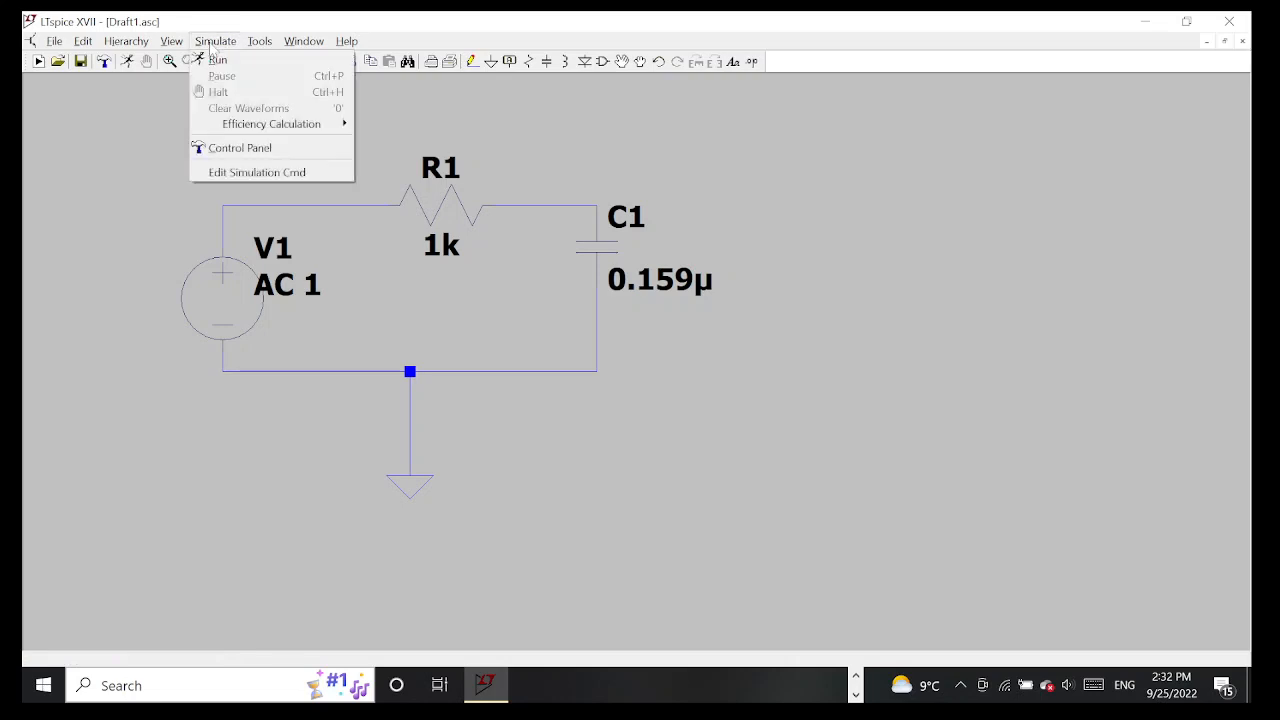
{"action": "left_click", "coordinate": [215, 59]}
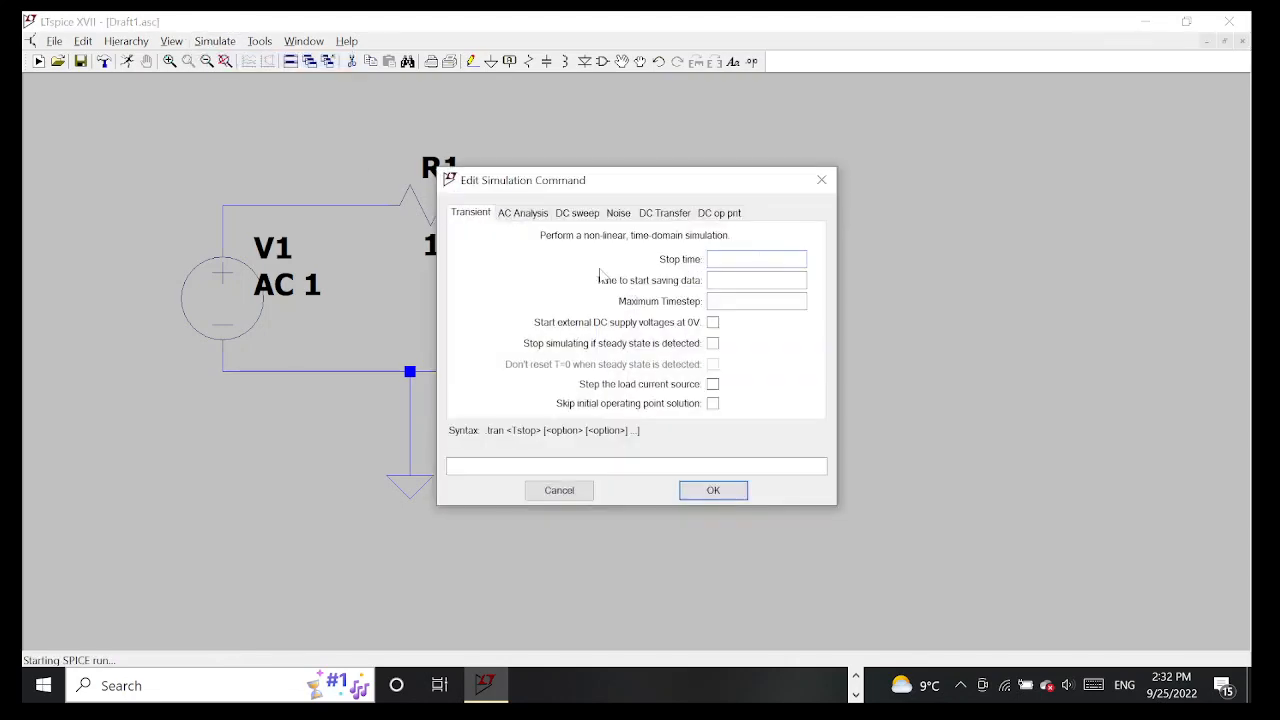
{"action": "left_click", "coordinate": [539, 216]}
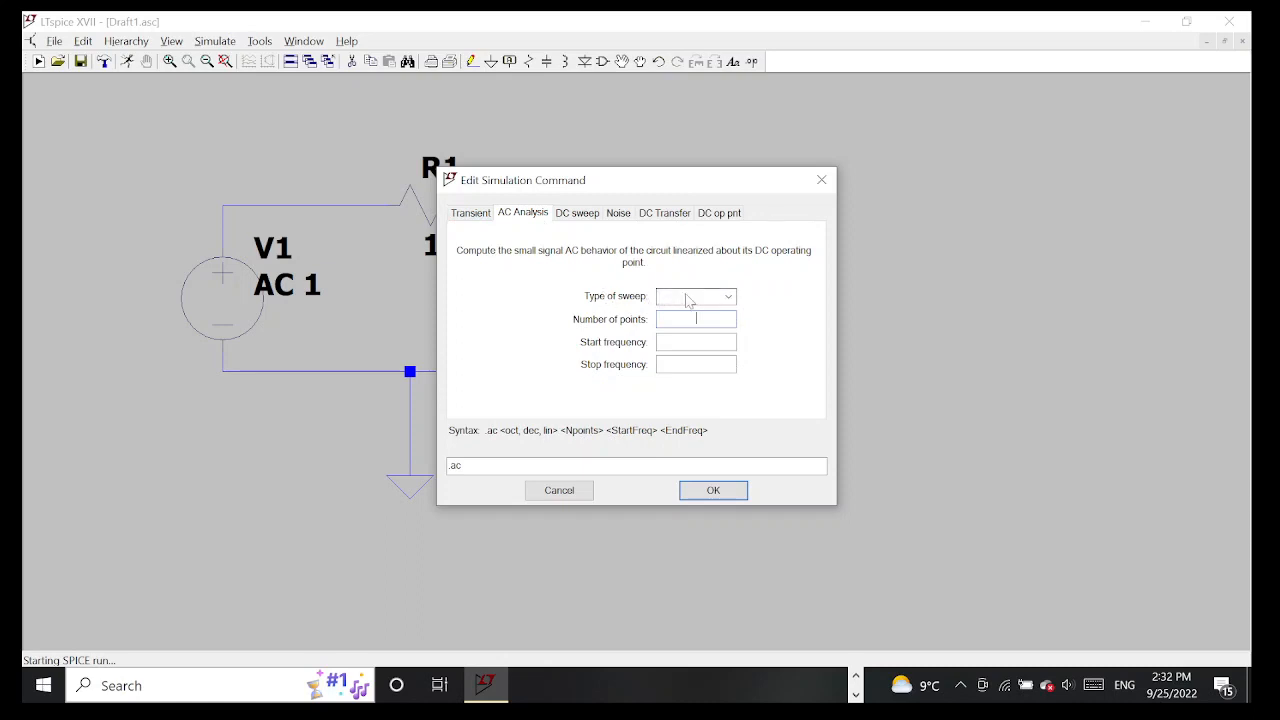
{"action": "left_click", "coordinate": [687, 298]}
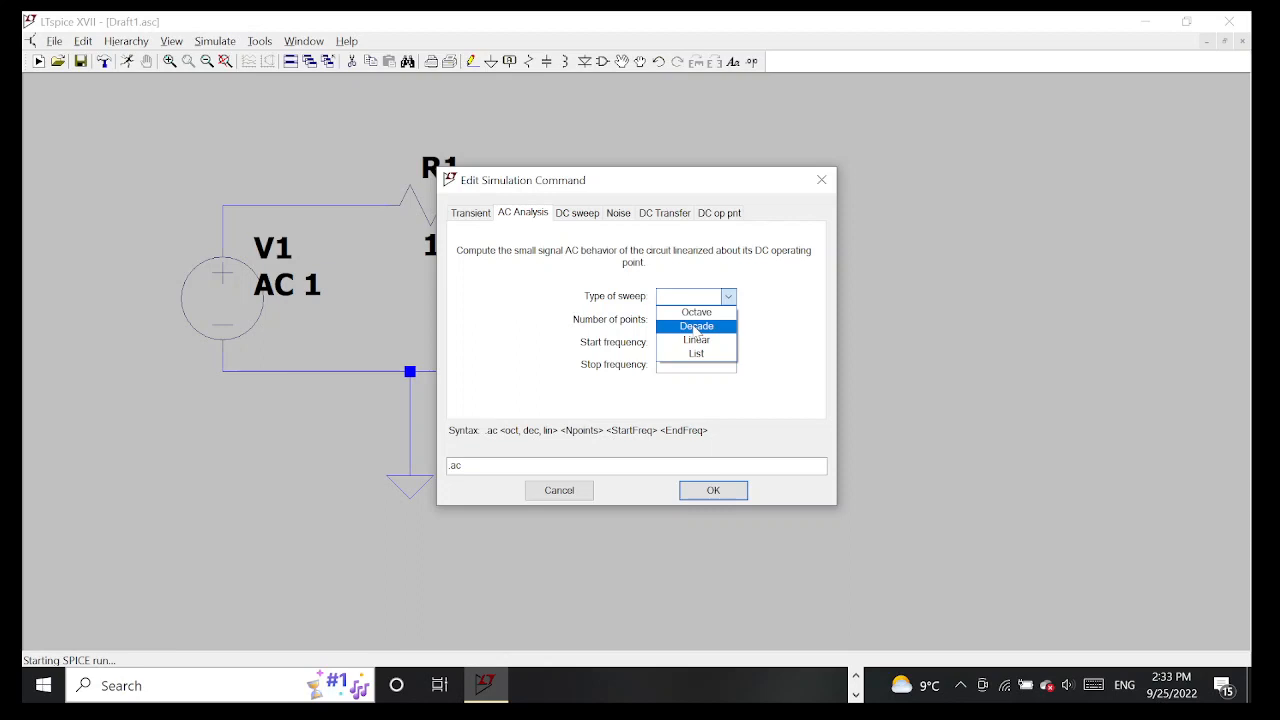
{"action": "left_click", "coordinate": [697, 327]}
Set 1000 points per decade, a start frequency of 10 and a stop frequency of 1000000, and run the AC analysis
{"action": "left_click", "coordinate": [697, 319]}
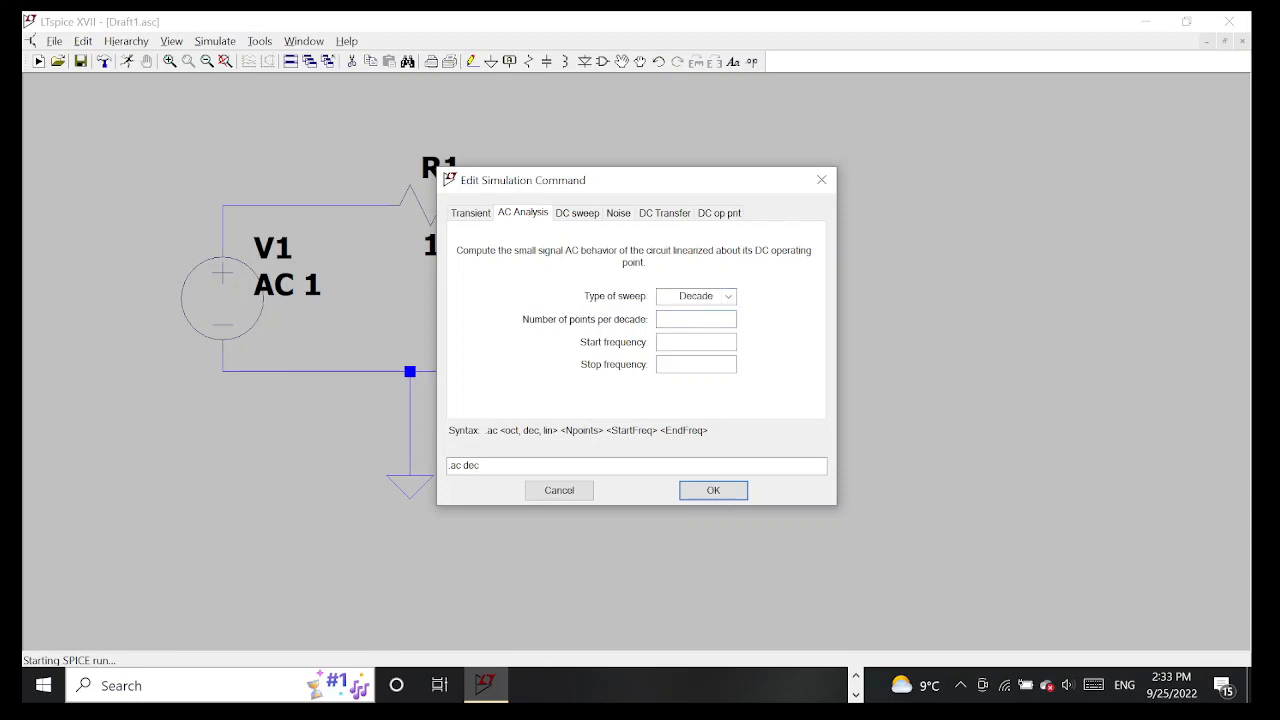
{"action": "type", "text": "1000"}
{"action": "type", "text": "10"}
{"action": "key", "text": "Tab"}
{"action": "type", "text": "1M"}
{"action": "key", "text": "BackSpace"}
{"action": "type", "text": "000000"}
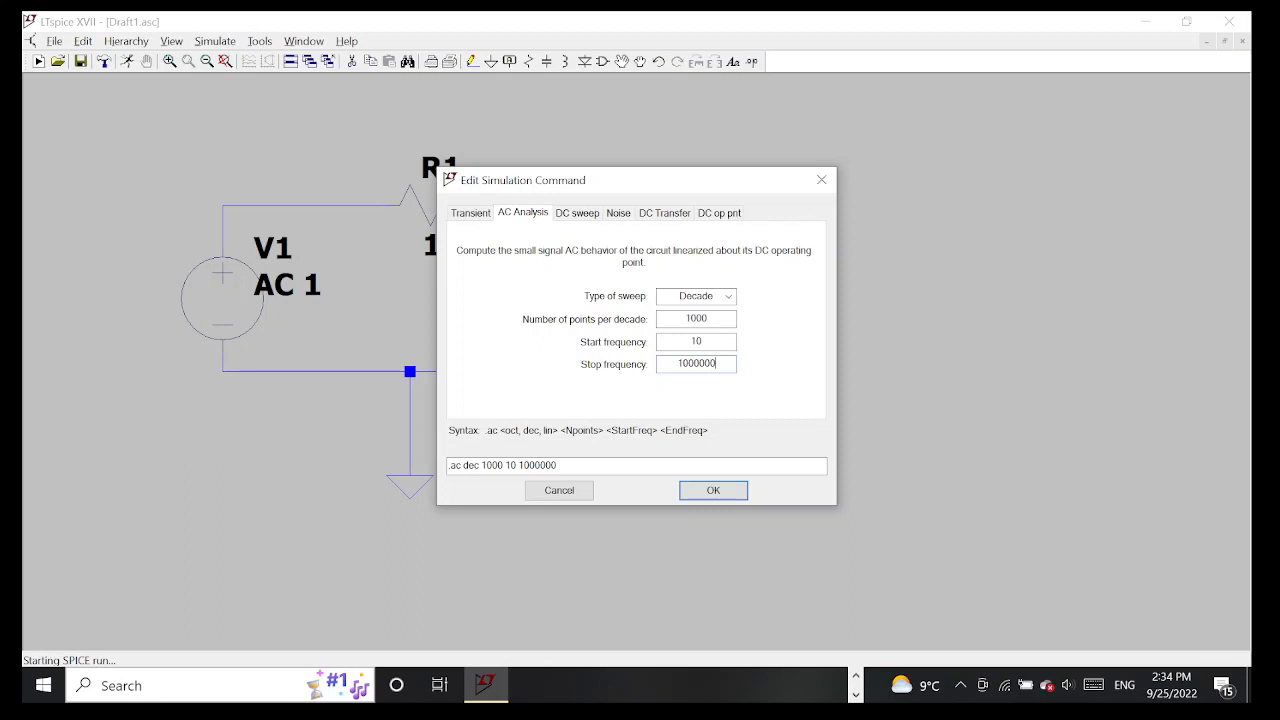
{"action": "left_click", "coordinate": [713, 490]}
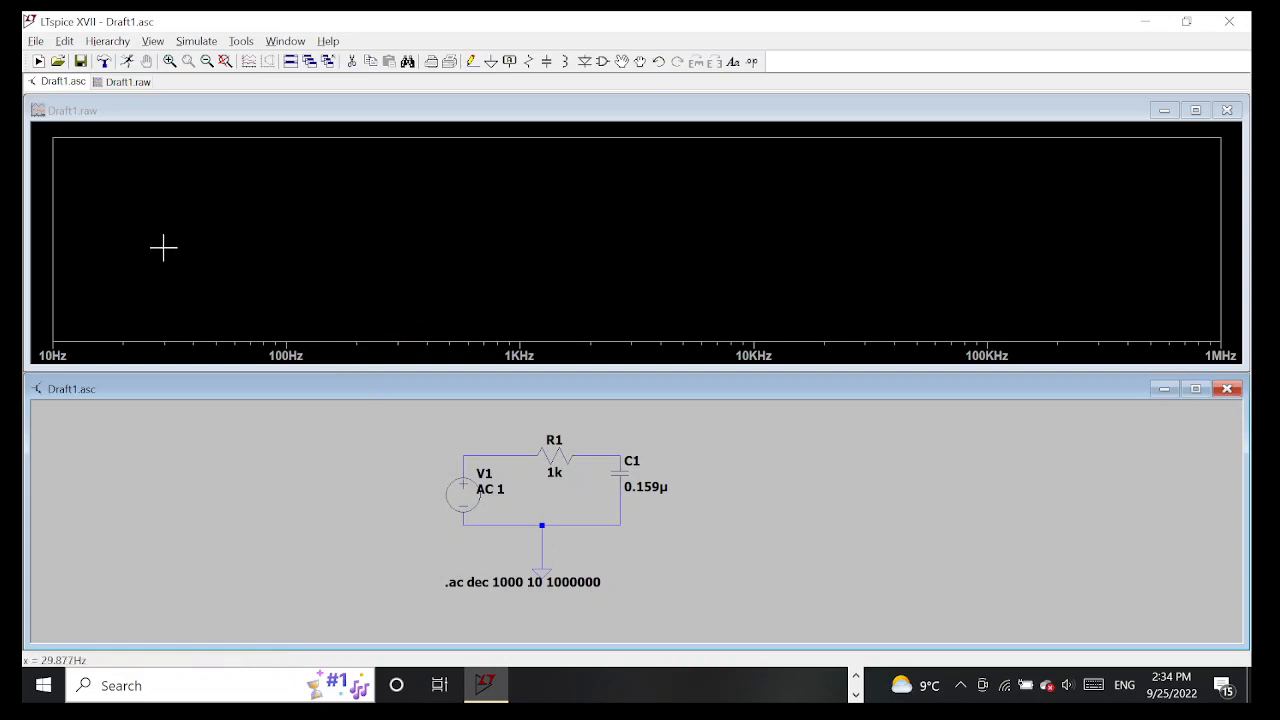
Plot the voltage at the node between R1 and C1 and add a second plot pane
{"action": "left_click", "coordinate": [631, 446]}
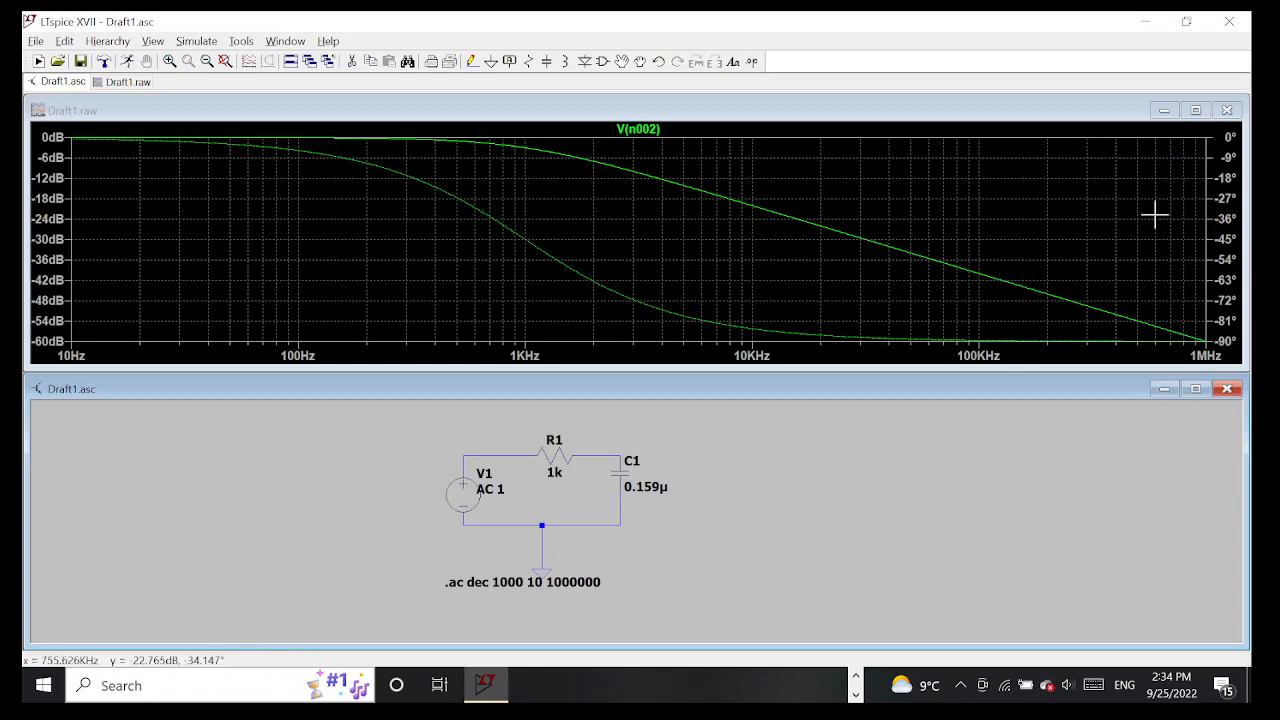
{"action": "right_click", "coordinate": [1010, 225]}
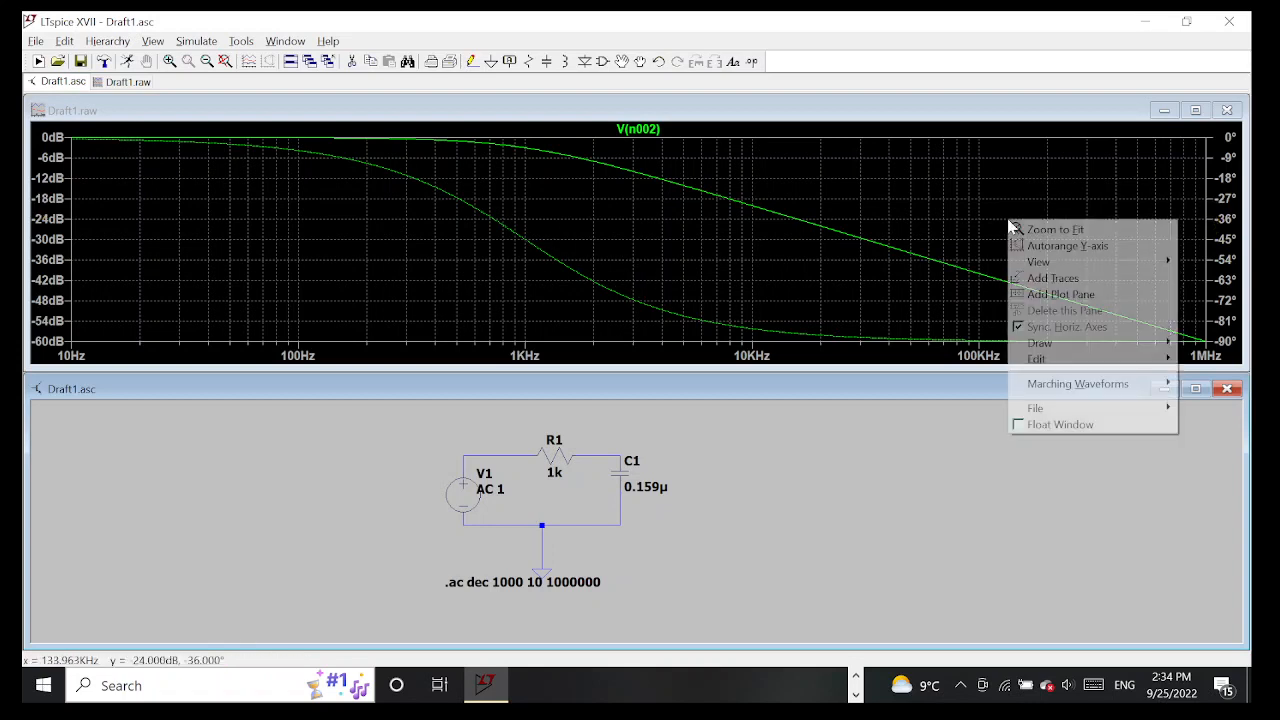
{"action": "left_click", "coordinate": [1035, 296]}
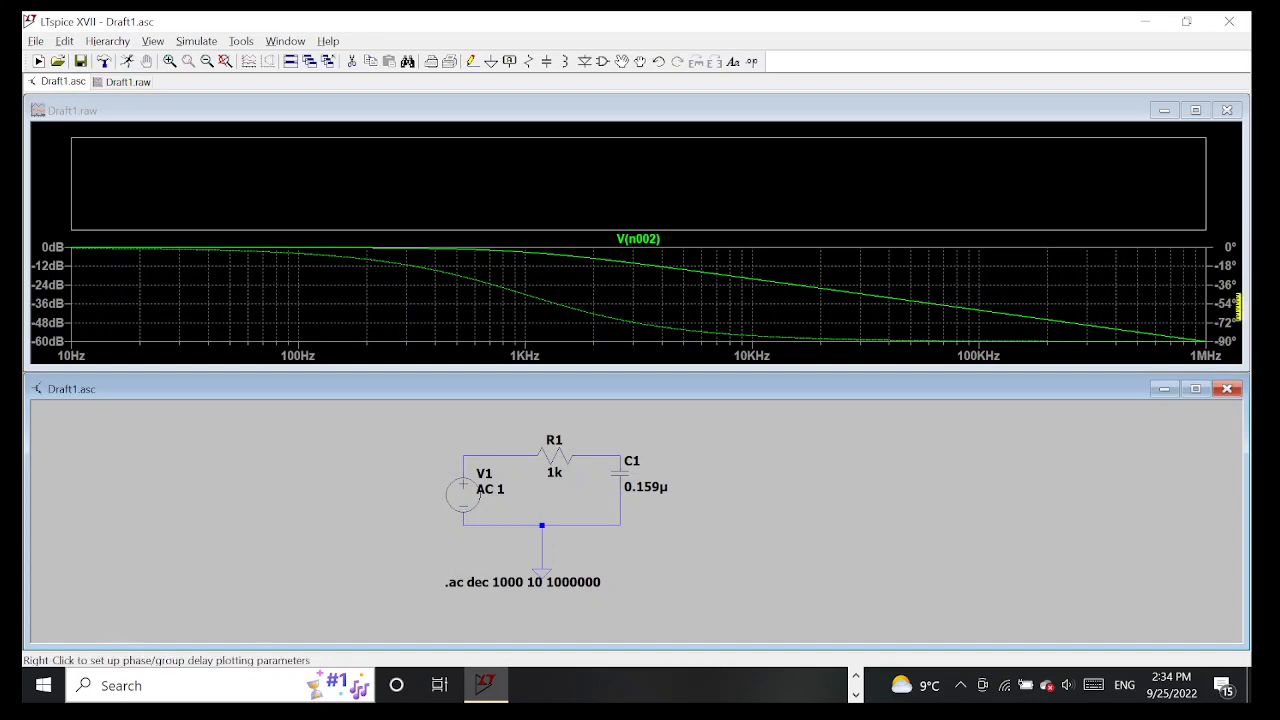
Split the Bode plot so the existing pane shows only phase and the empty pane shows only the magnitude of the R1-C1 node voltage
{"action": "right_click", "coordinate": [47, 285]}
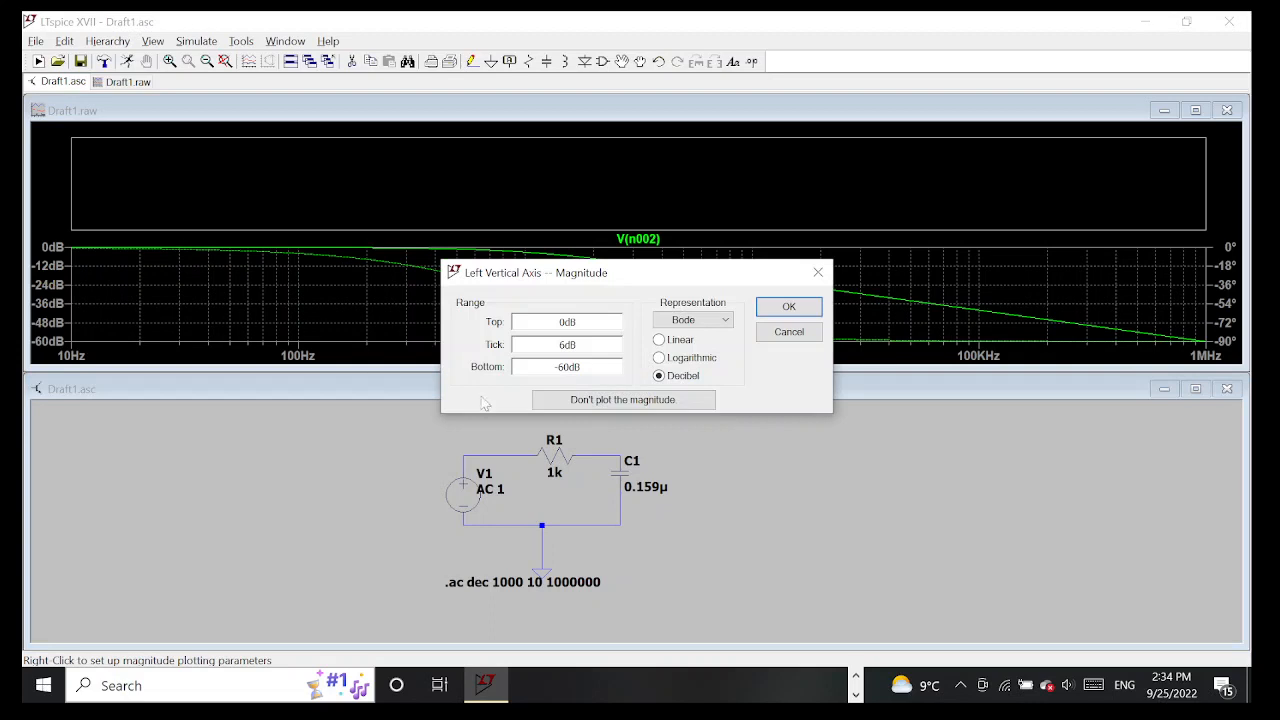
{"action": "left_click", "coordinate": [590, 400]}
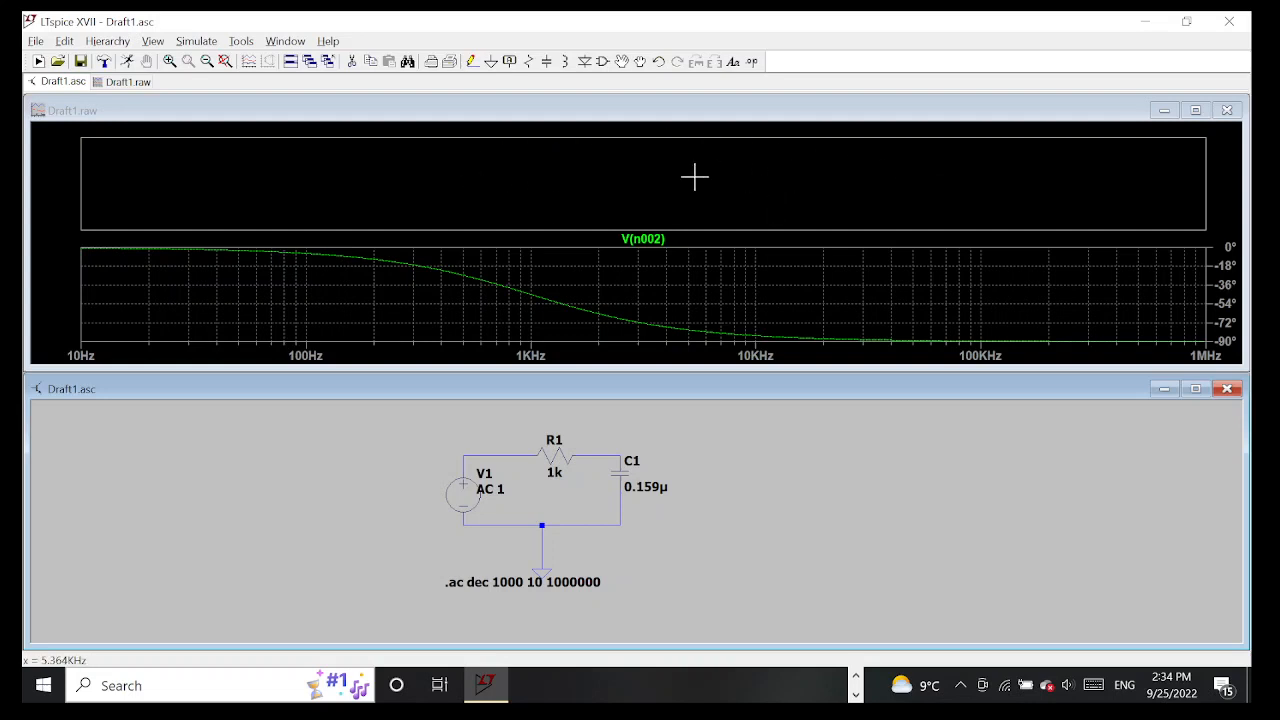
{"action": "left_click", "coordinate": [628, 450]}
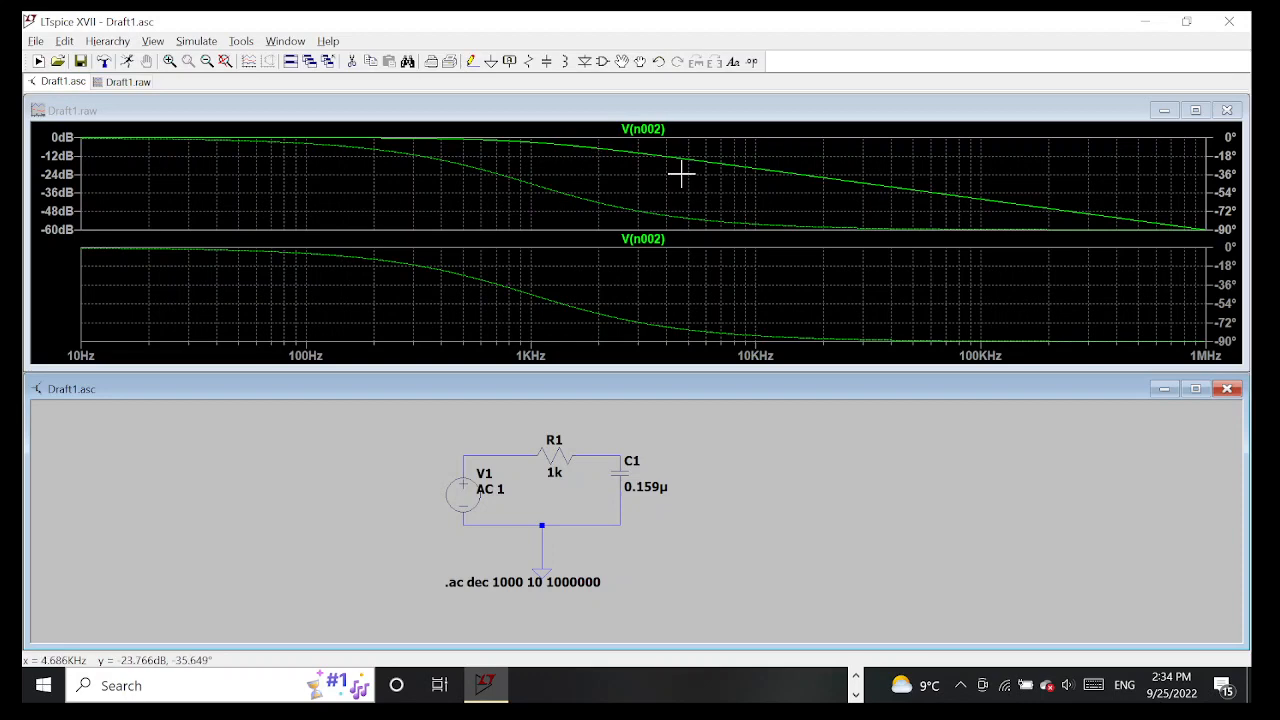
{"action": "right_click", "coordinate": [1233, 180]}
{"action": "left_click", "coordinate": [660, 397]}
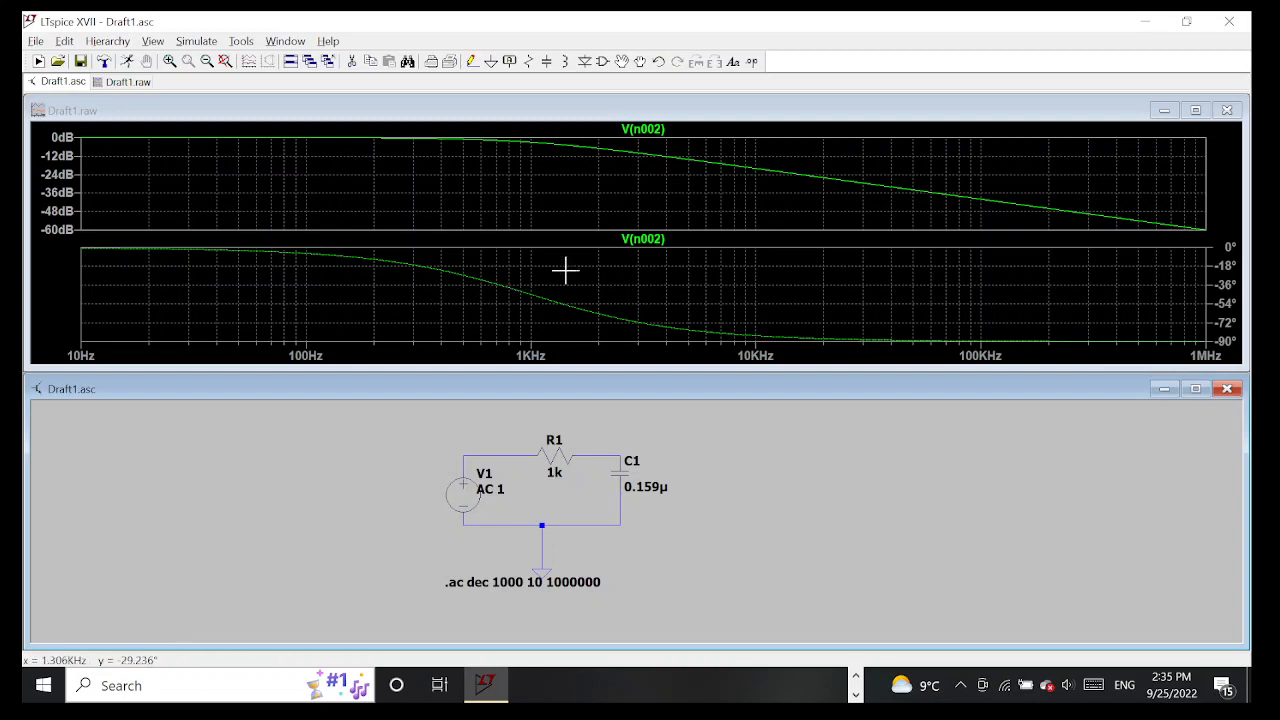
Attach a cursor to the magnitude trace and move it to about 1.02 kHz to read the magnitude there
{"action": "left_click", "coordinate": [660, 131]}
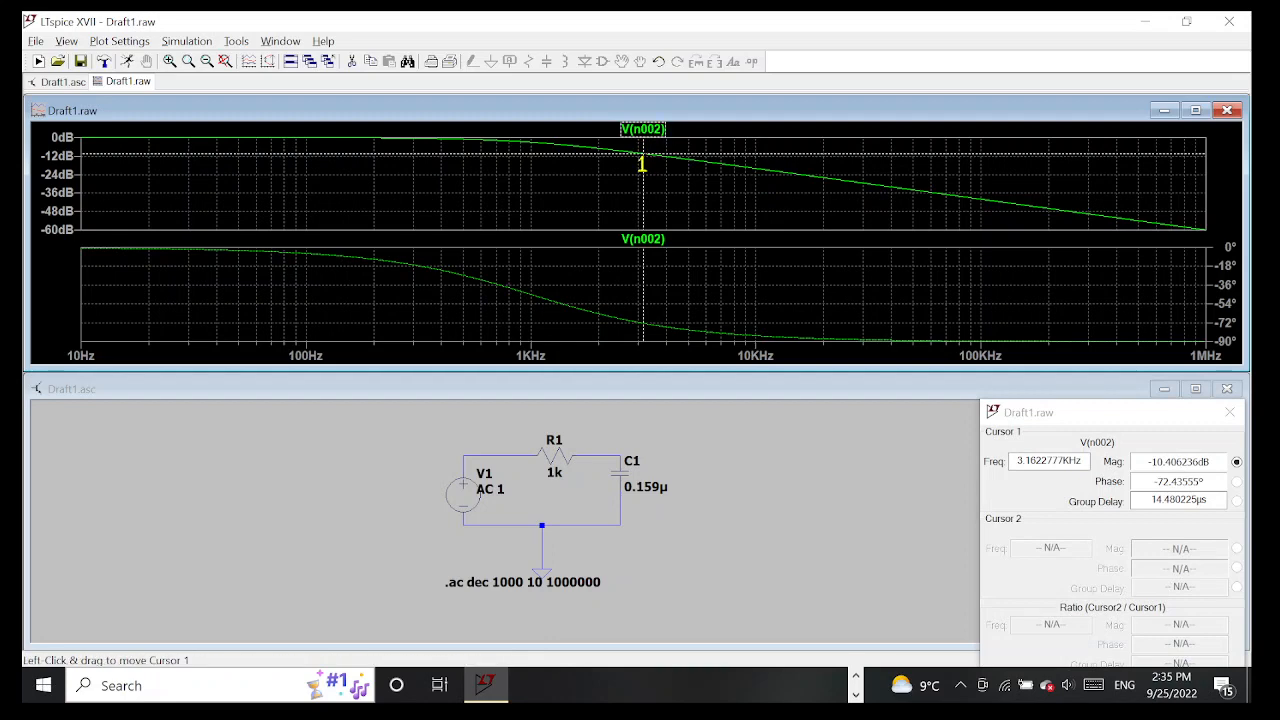
{"action": "left_click_drag", "start_coordinate": [1020, 420], "coordinate": [761, 222]}
{"action": "left_click_drag", "start_coordinate": [874, 225], "coordinate": [288, 318]}
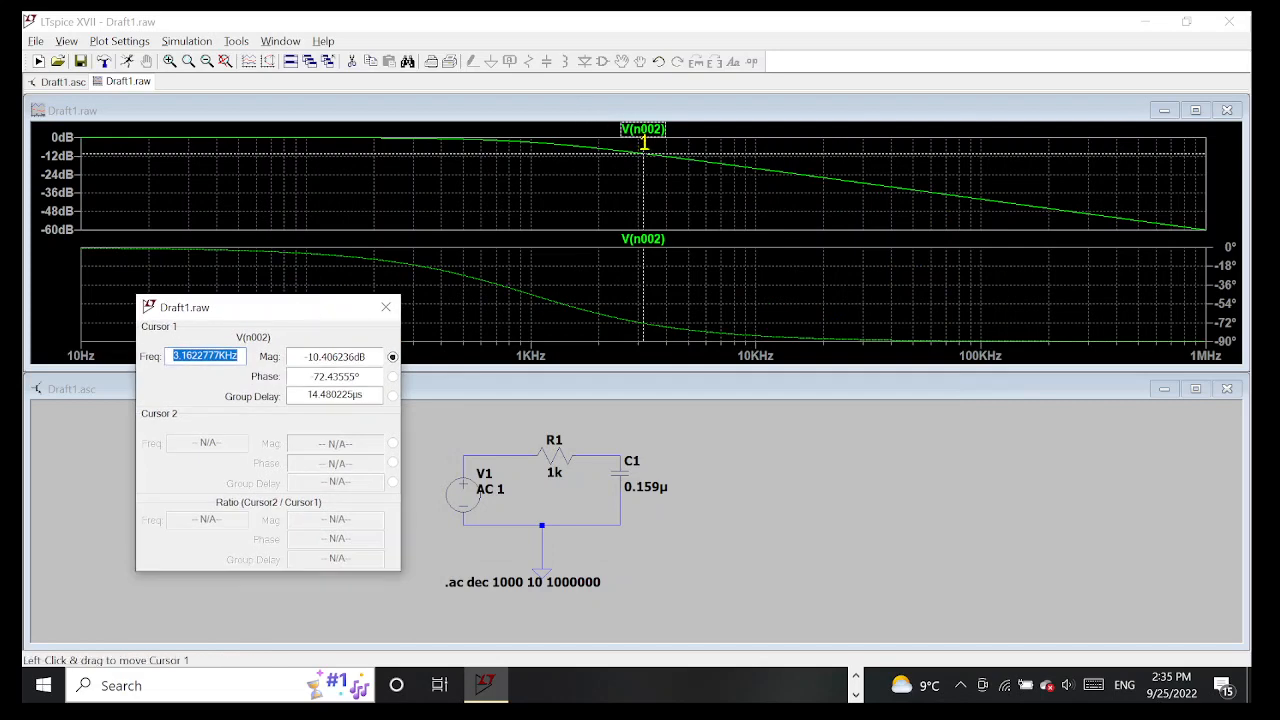
{"action": "left_click_drag", "start_coordinate": [645, 143], "coordinate": [531, 125]}
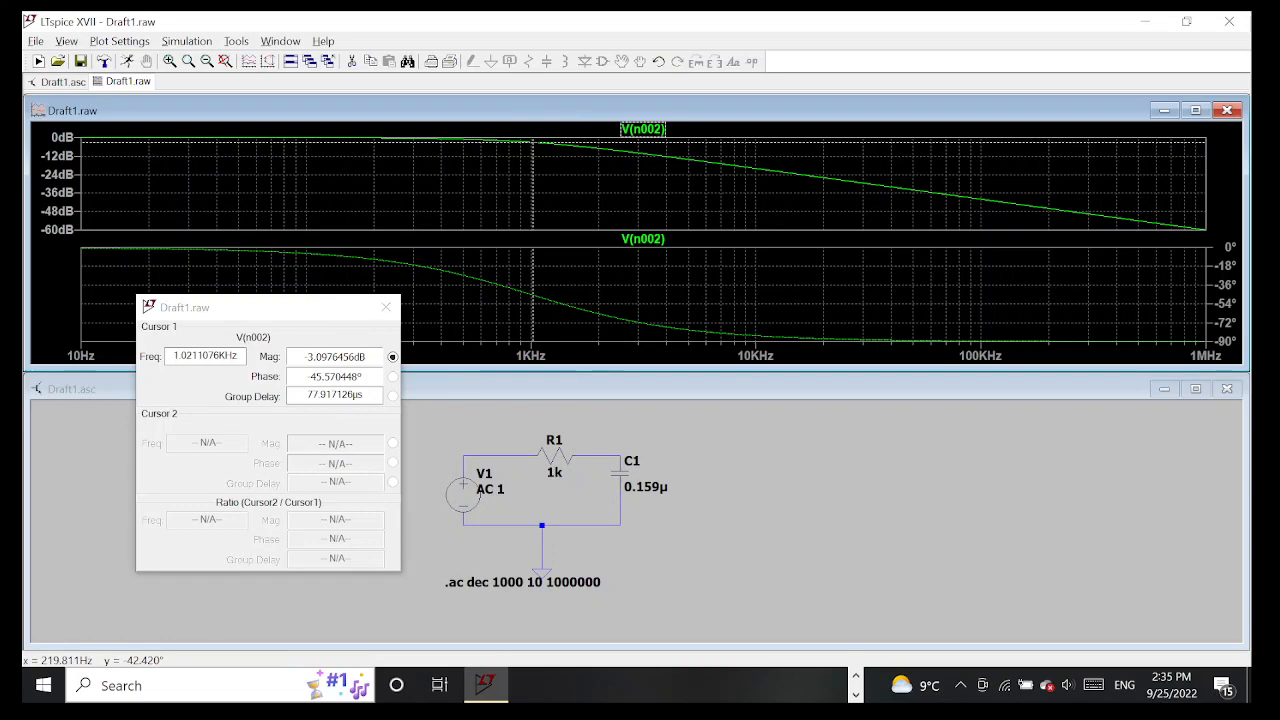
{"action": "left_click_drag", "start_coordinate": [303, 357], "coordinate": [367, 357]}
{"action": "left_click", "coordinate": [368, 357]}
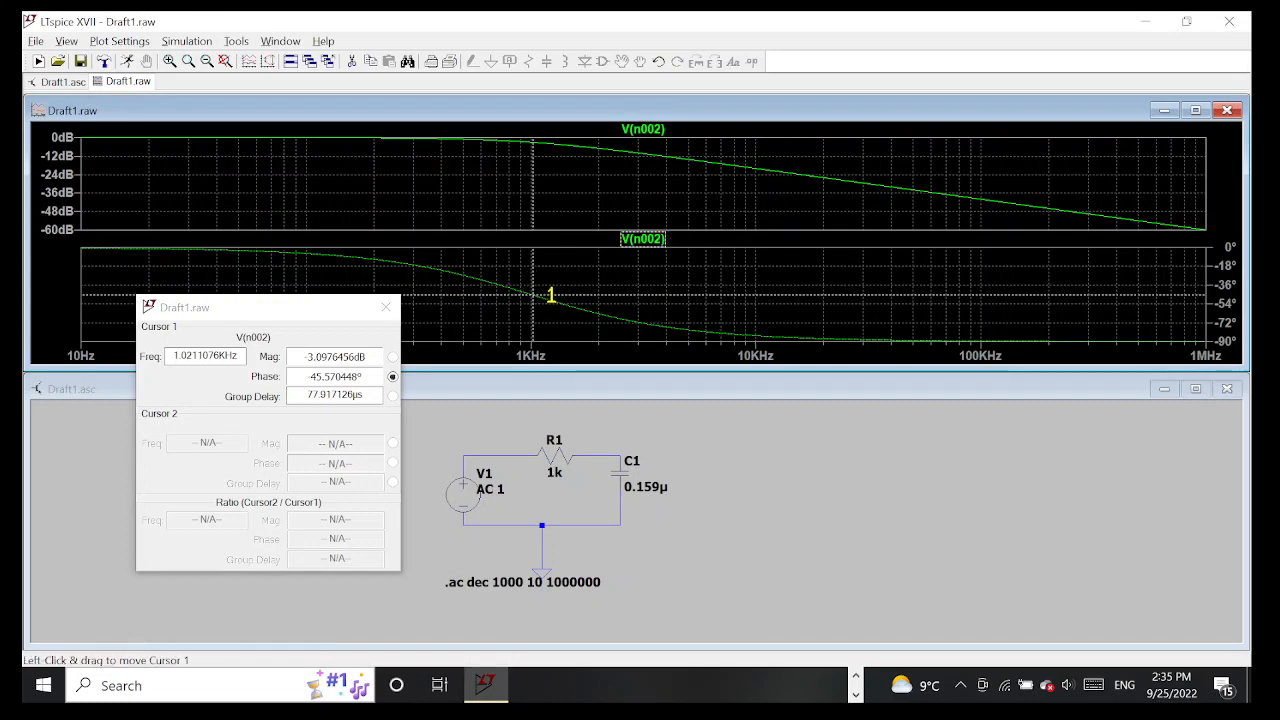
Move the cursor on the phase trace to about 990 Hz and attach a second cursor to that trace
{"action": "left_click_drag", "start_coordinate": [549, 294], "coordinate": [529, 274]}
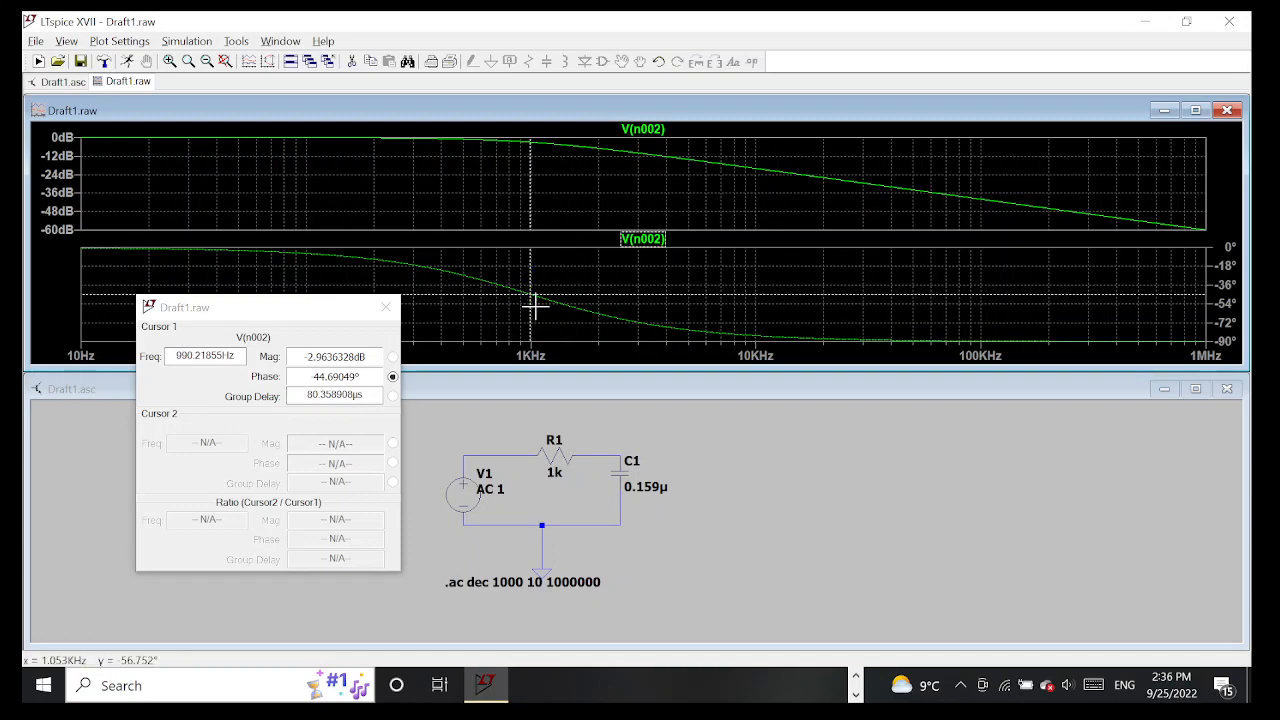
{"action": "left_click_drag", "start_coordinate": [296, 310], "coordinate": [970, 336]}
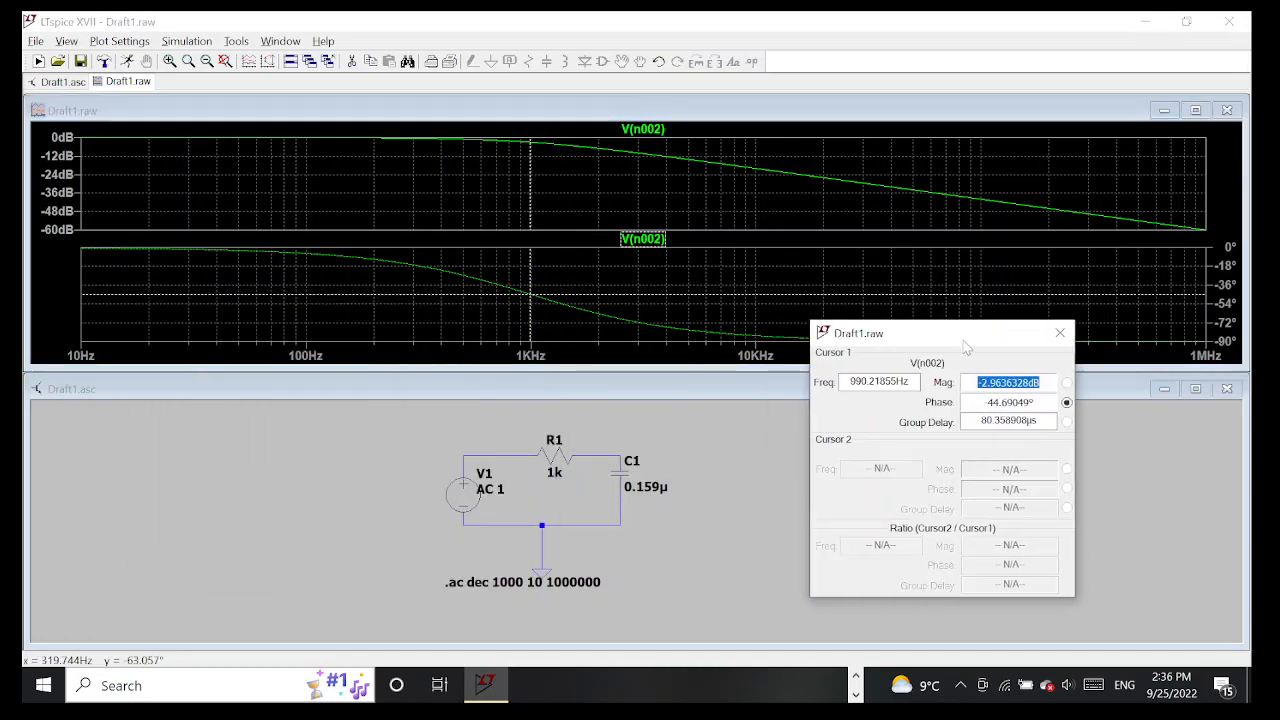
{"action": "left_click", "coordinate": [670, 241]}
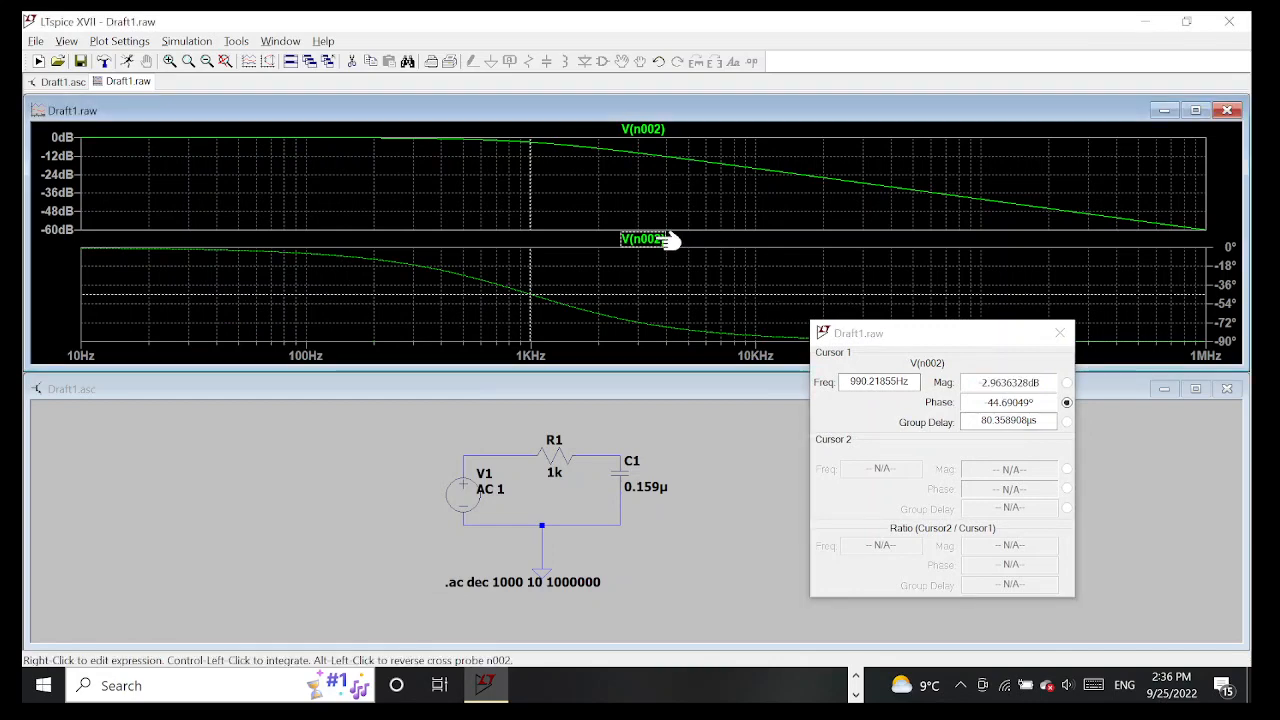
{"action": "left_click", "coordinate": [670, 241]}
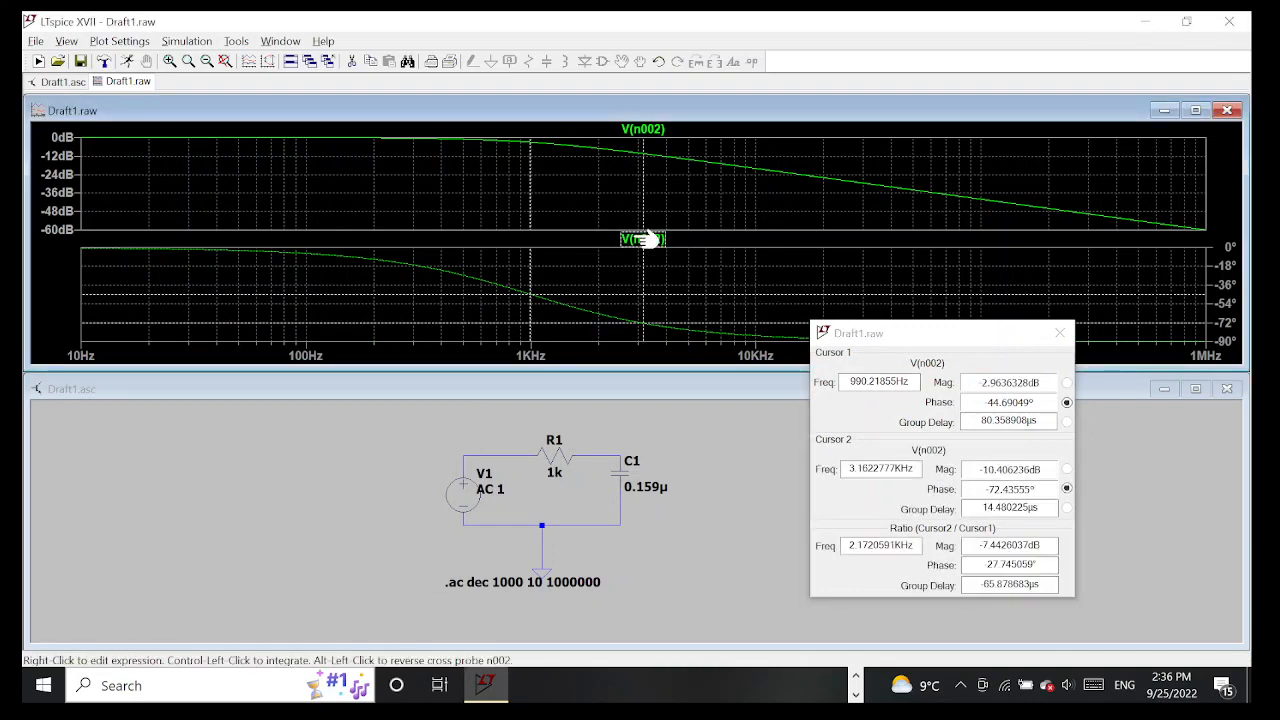
{"action": "left_click", "coordinate": [965, 338]}
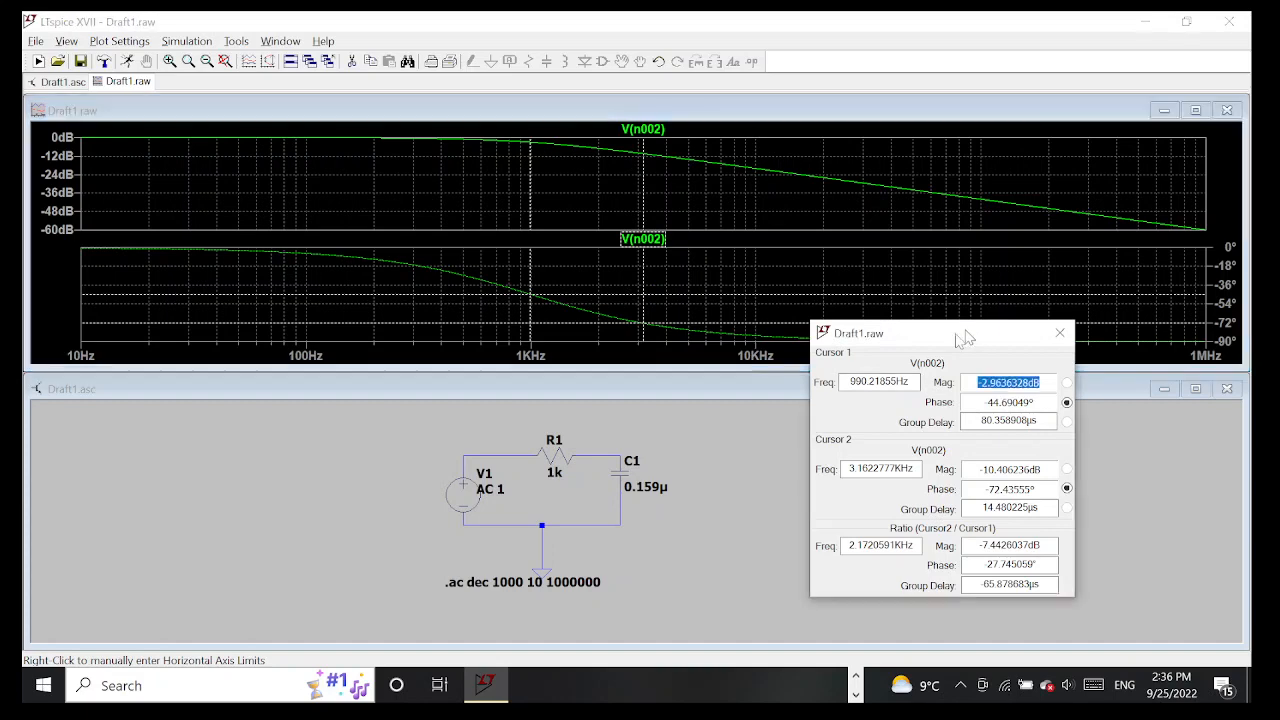
{"action": "left_click_drag", "start_coordinate": [965, 338], "coordinate": [864, 345]}
Move the first phase cursor to about 824 Hz and attach a cursor to the magnitude trace
{"action": "left_click_drag", "start_coordinate": [523, 271], "coordinate": [510, 266]}
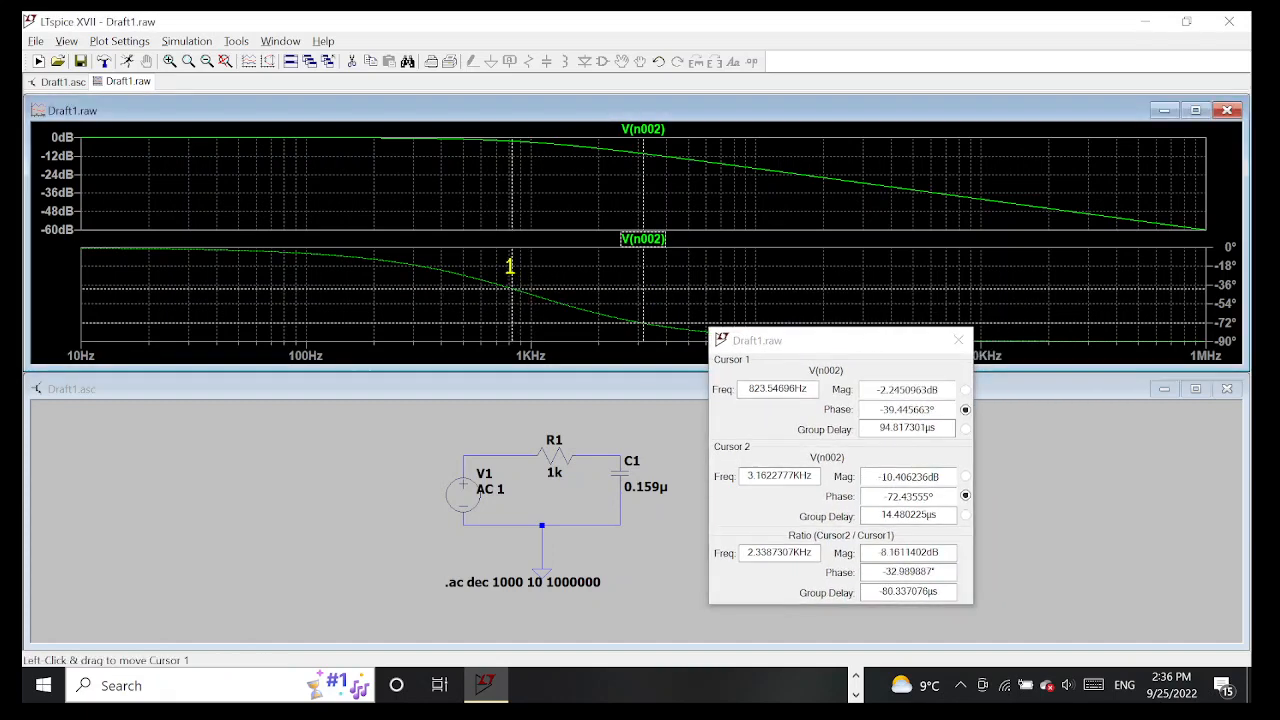
{"action": "left_click", "coordinate": [970, 398]}
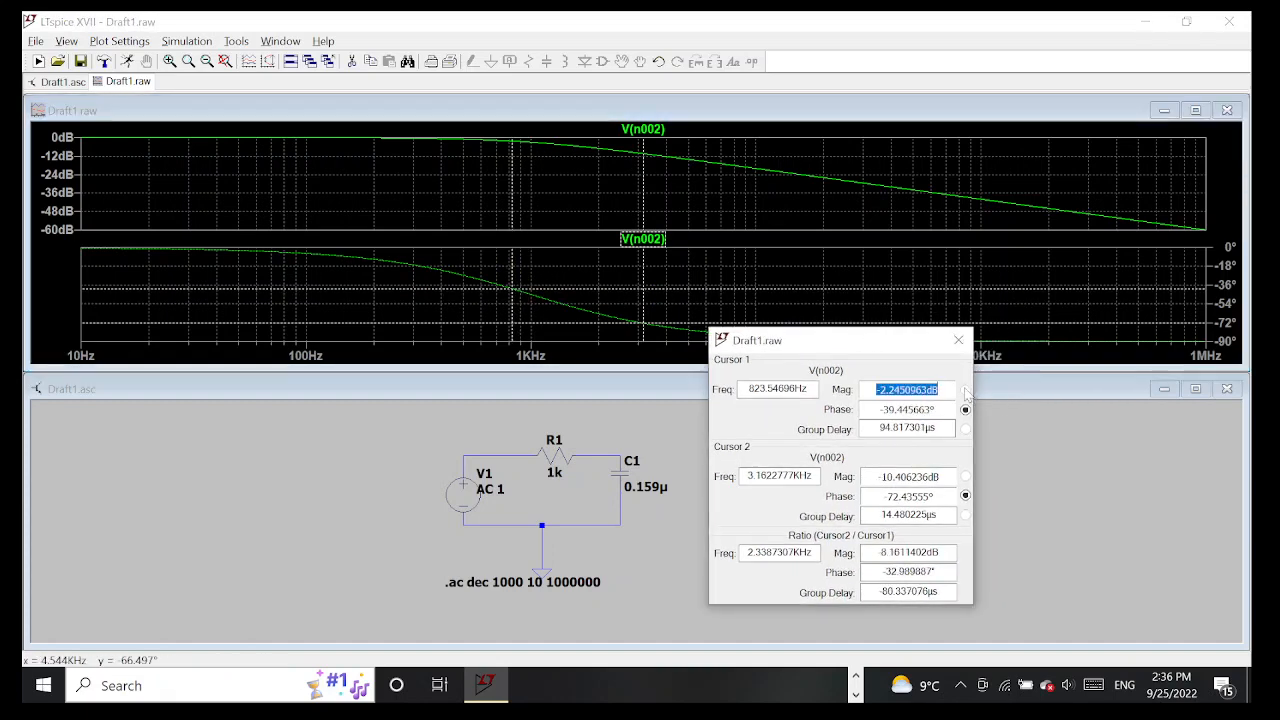
{"action": "left_click", "coordinate": [670, 131]}
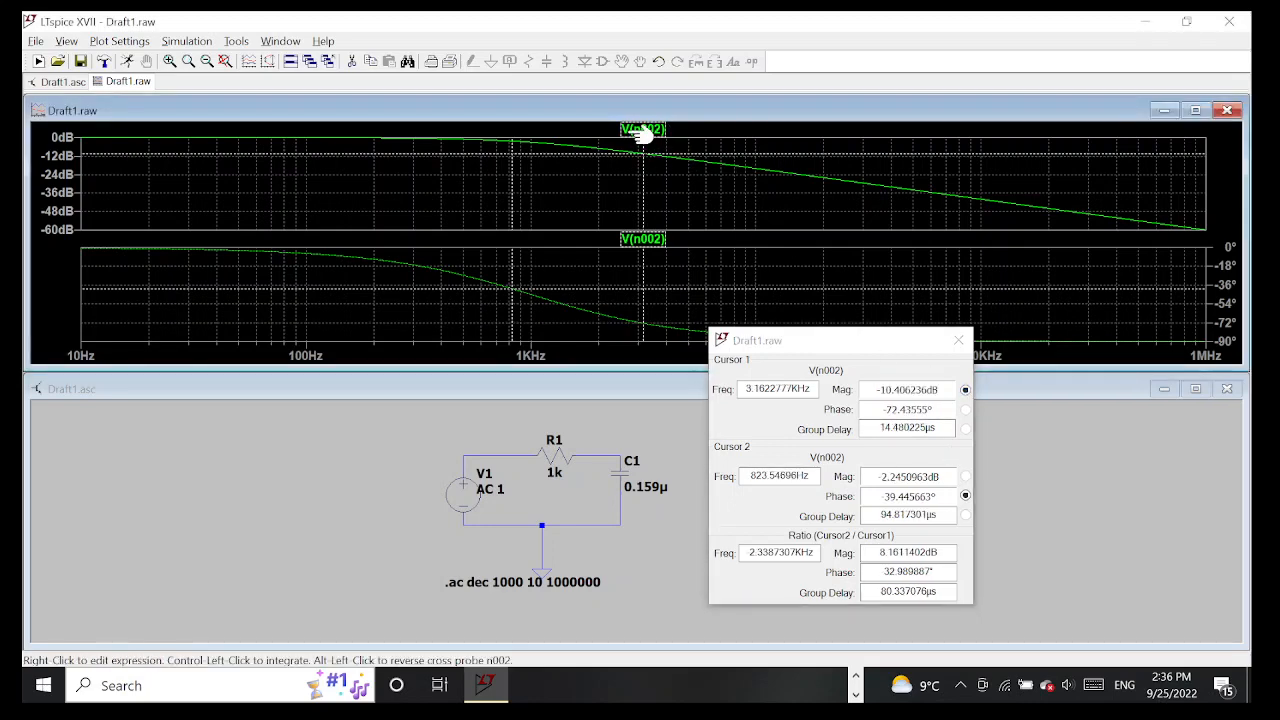
Move the magnitude cursor to about 3.85 kHz and the phase cursor to about 1 kHz to read both values
{"action": "left_click_drag", "start_coordinate": [512, 173], "coordinate": [541, 187]}
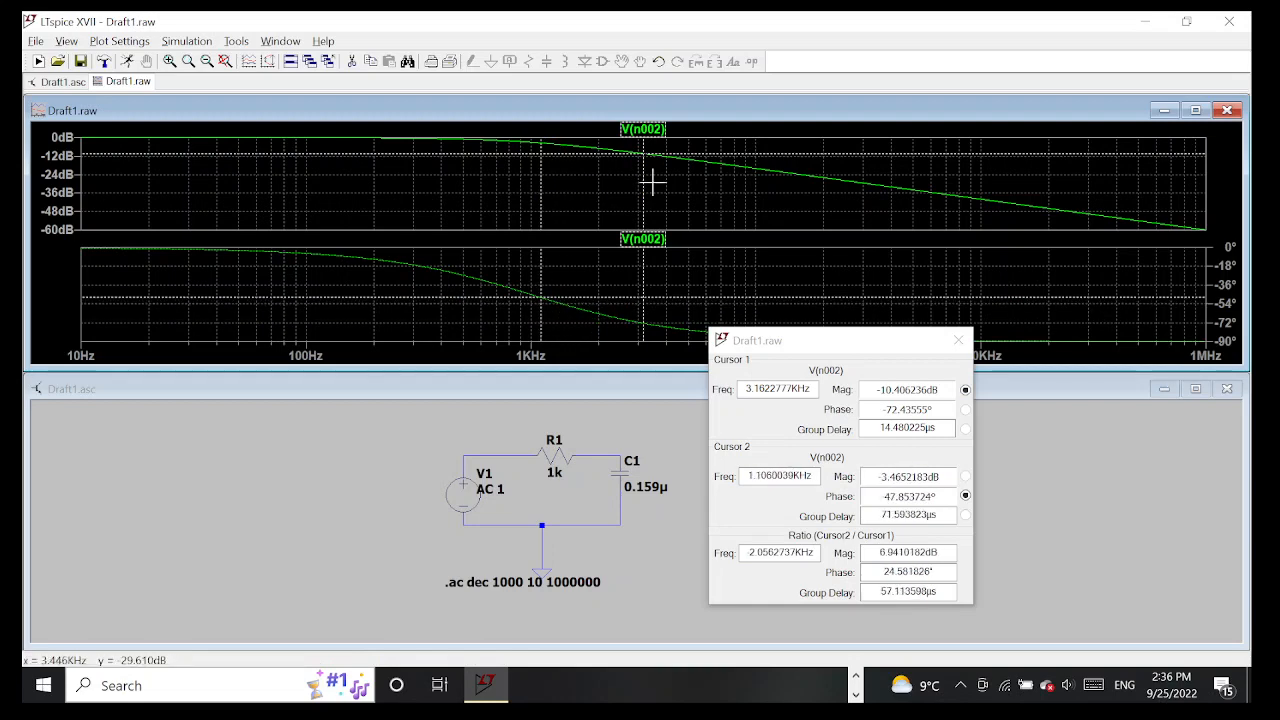
{"action": "mouse_move", "coordinate": [643, 180]}
{"action": "left_mouse_down"}
{"action": "mouse_move", "coordinate": [626, 174]}
{"action": "mouse_move", "coordinate": [663, 182]}
{"action": "left_mouse_up"}
{"action": "mouse_move", "coordinate": [539, 205]}
{"action": "left_mouse_down"}
{"action": "mouse_move", "coordinate": [566, 203]}
{"action": "mouse_move", "coordinate": [529, 194]}
{"action": "left_mouse_up"}
{"action": "left_click_drag", "start_coordinate": [849, 354], "coordinate": [858, 317]}
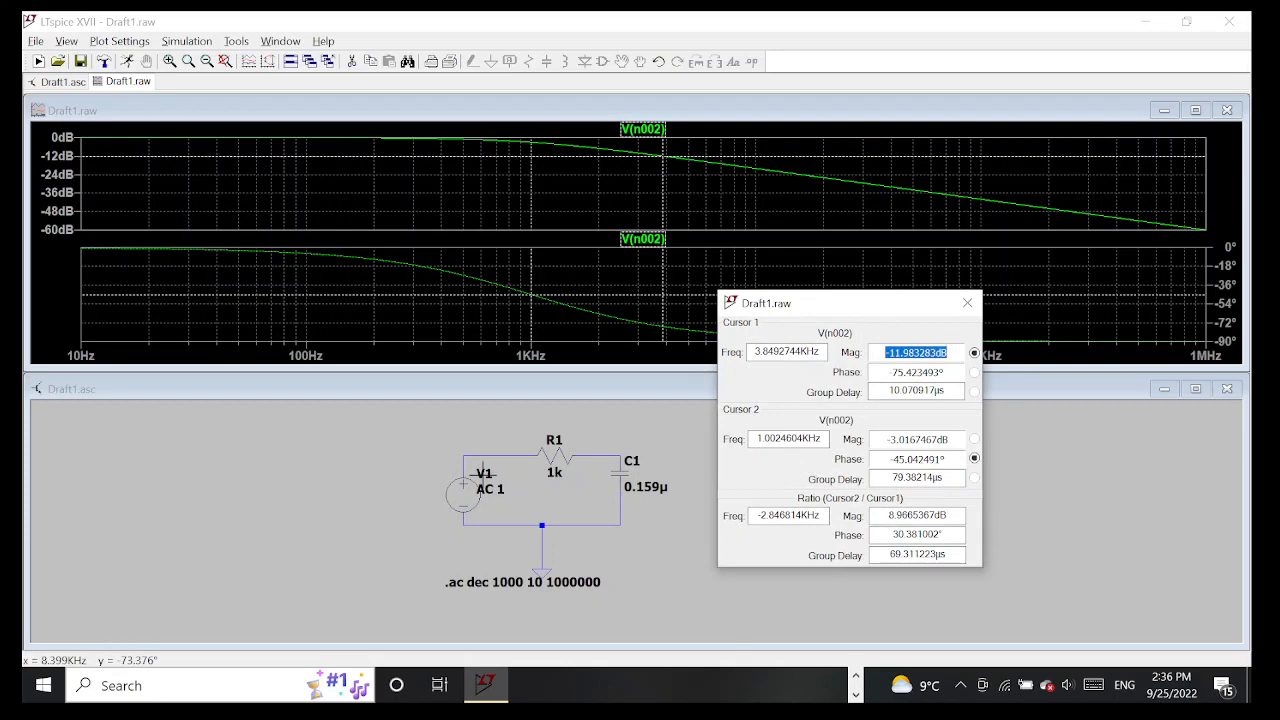
Rerun the AC simulation of the circuit
{"action": "left_click", "coordinate": [186, 41]}
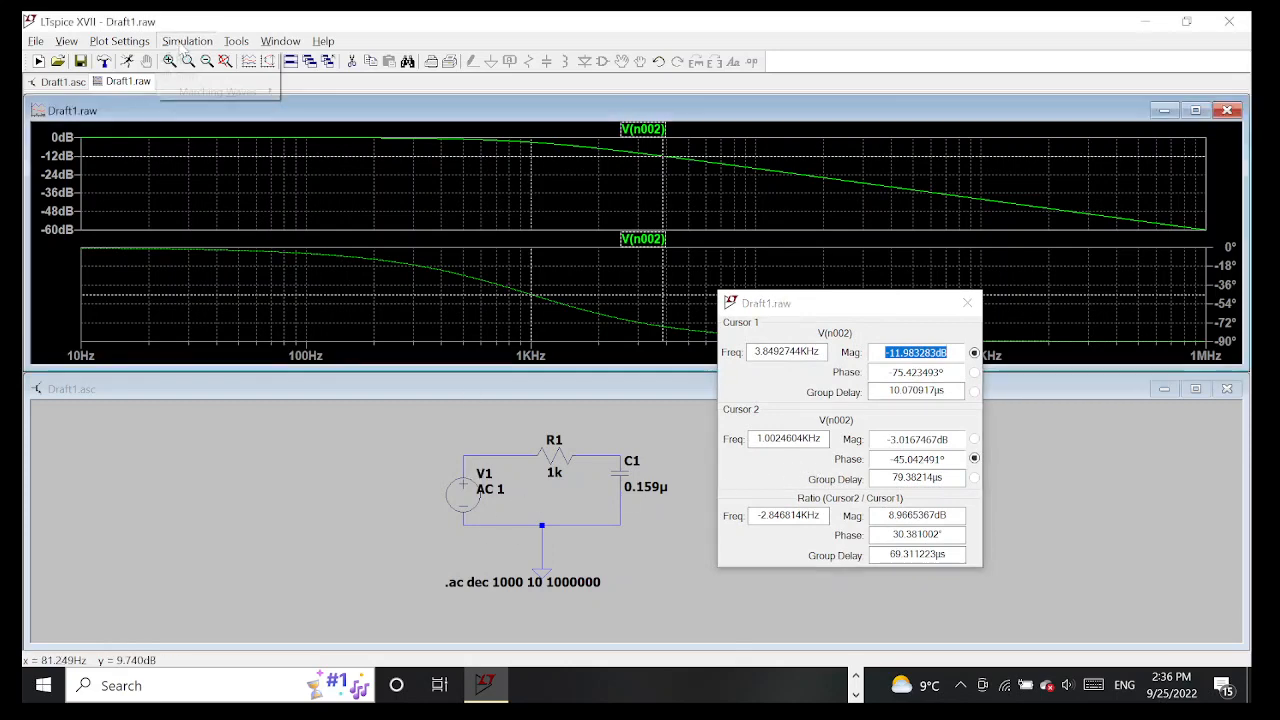
{"action": "left_click", "coordinate": [185, 61]}
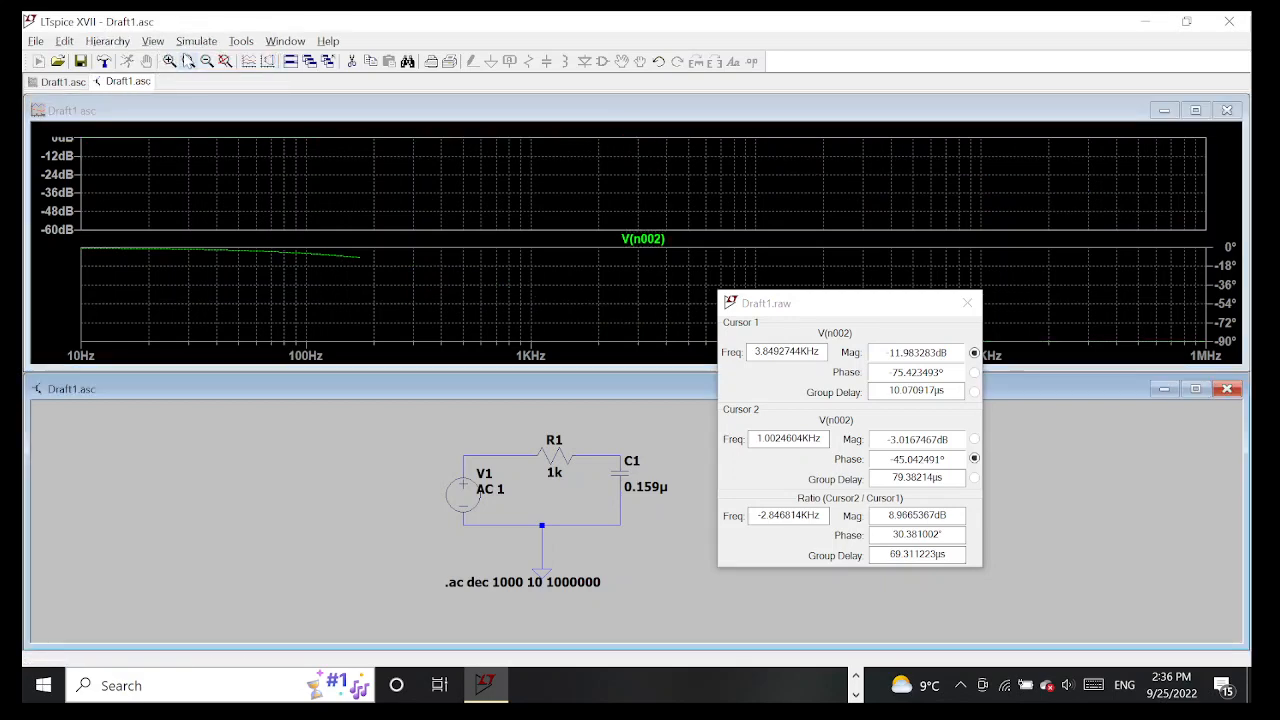
{"action": "left_click", "coordinate": [196, 41]}
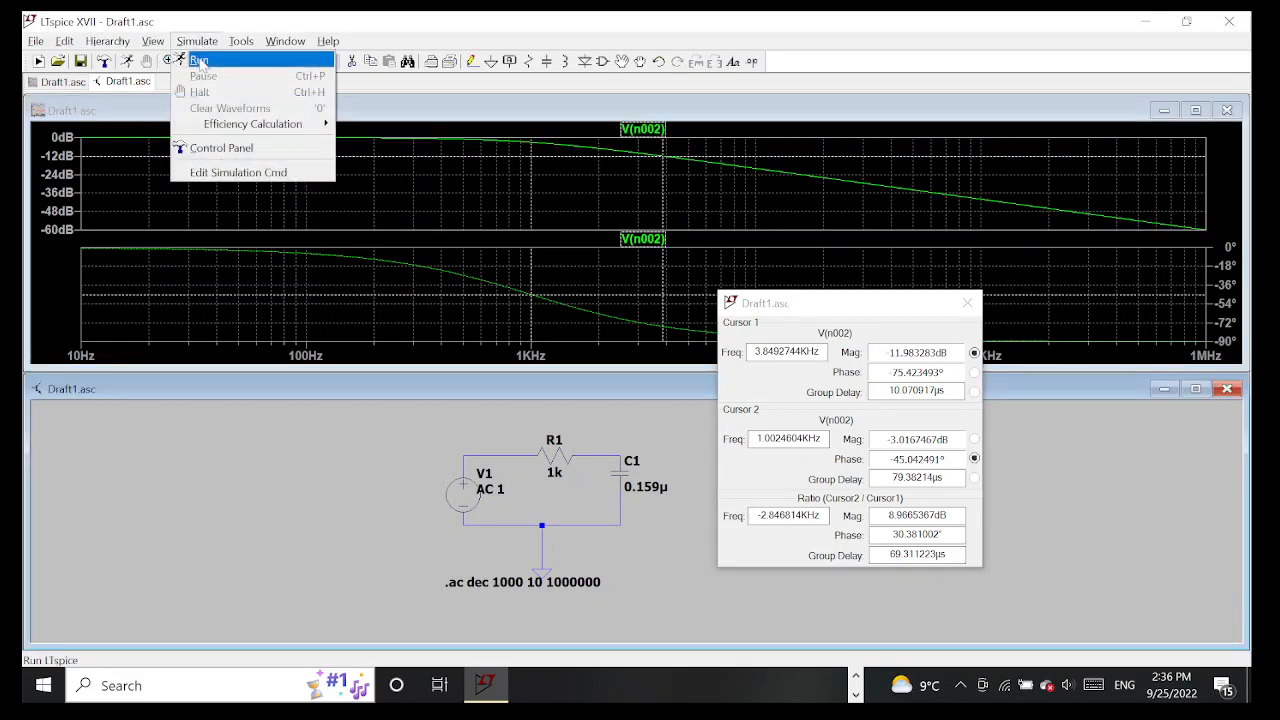
Start a new SPICE directive on the schematic and open the analysis command editor for its text
{"action": "right_click", "coordinate": [404, 464]}
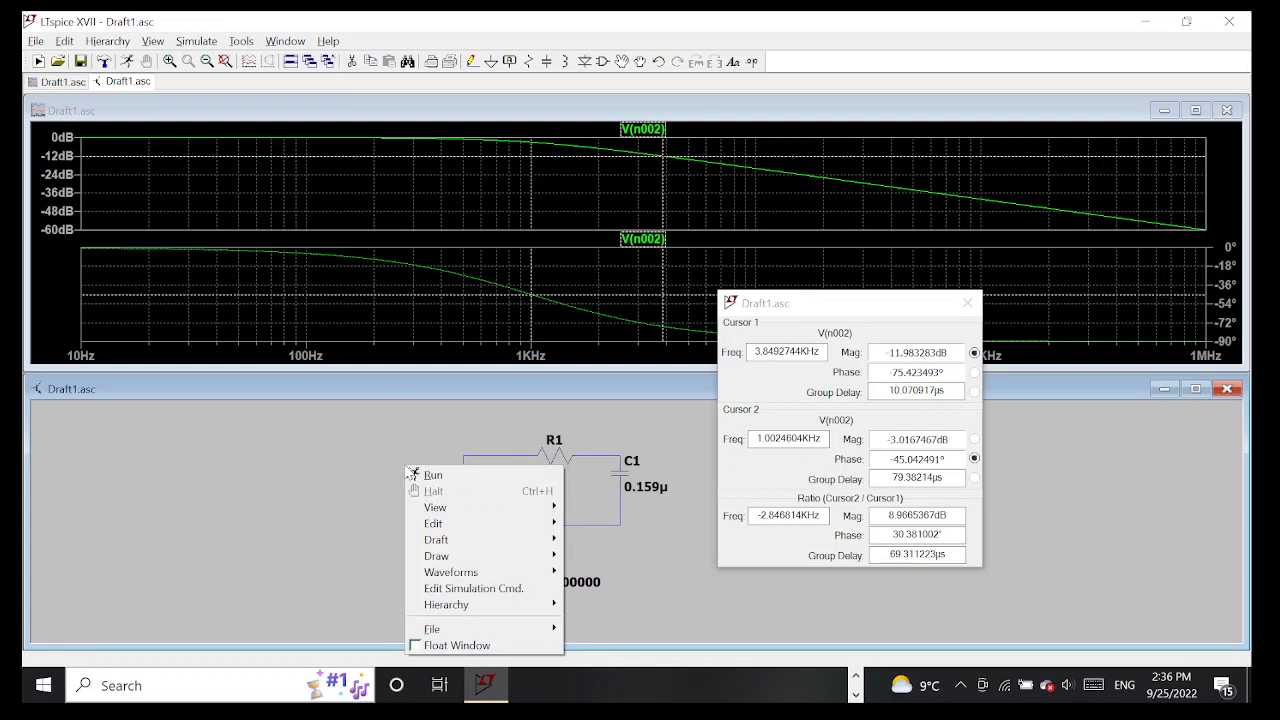
{"action": "right_click", "coordinate": [369, 448]}
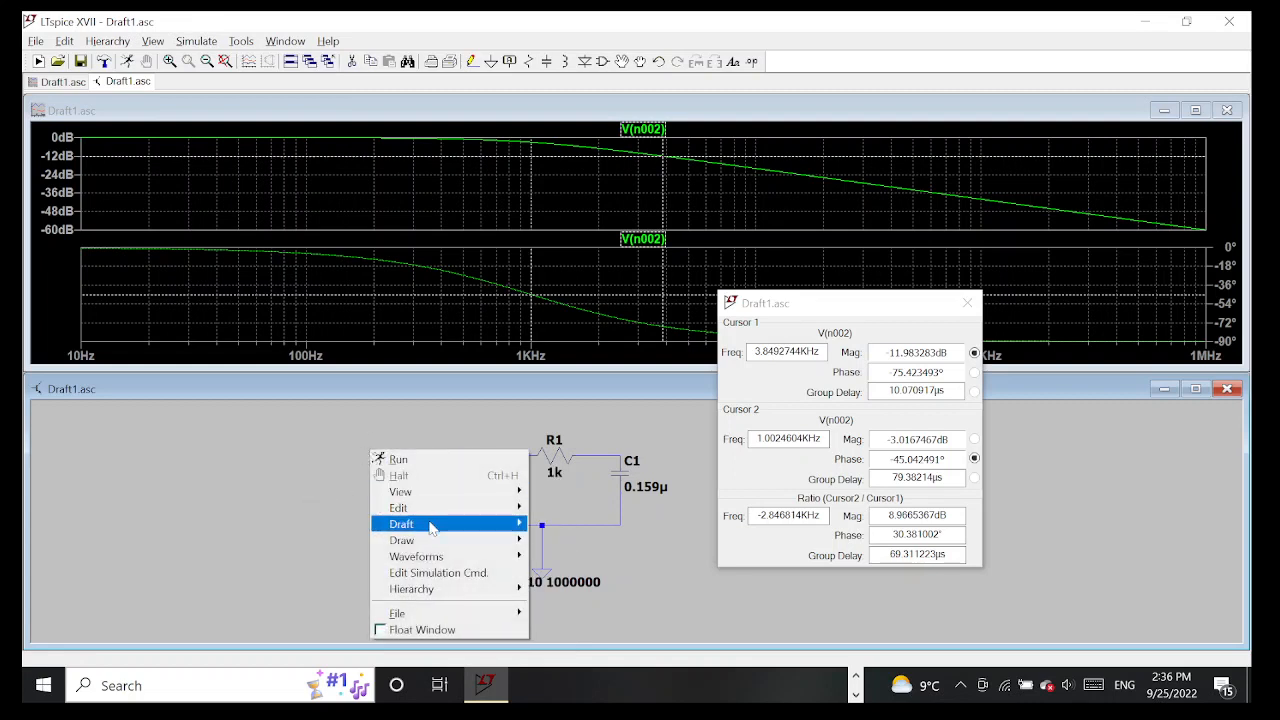
{"action": "right_click", "coordinate": [320, 466]}
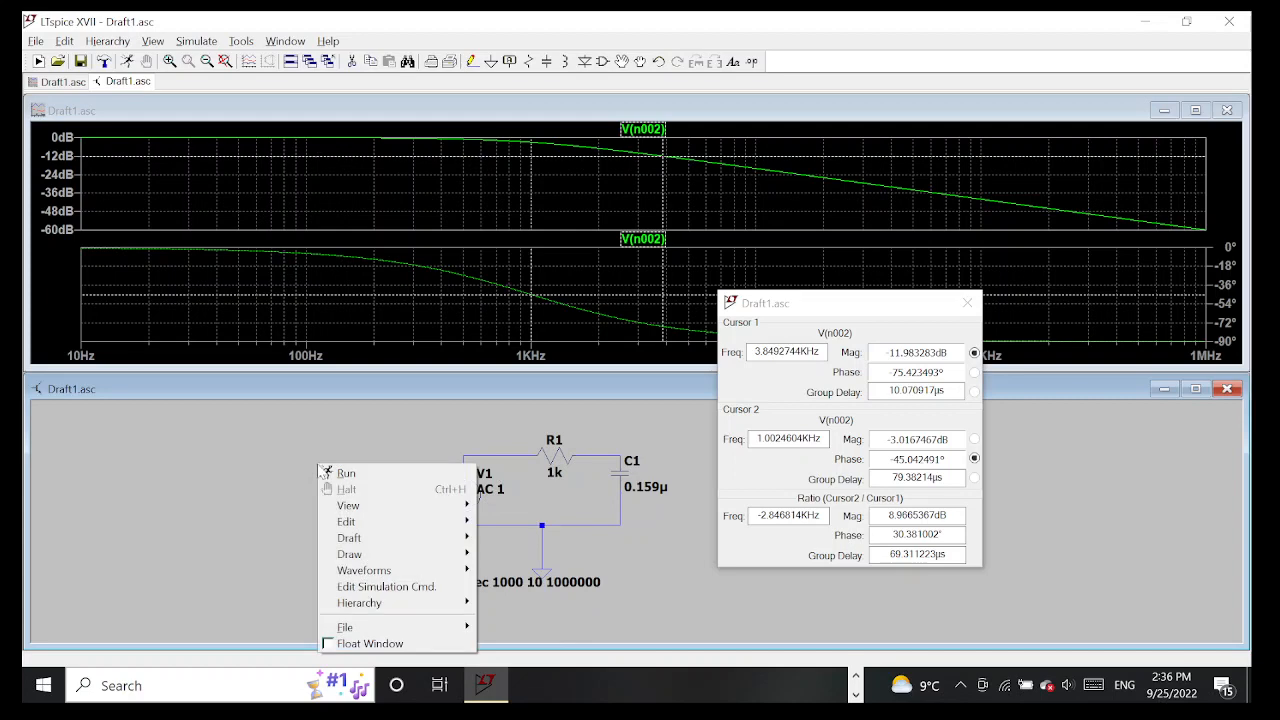
{"action": "mouse_move", "coordinate": [420, 540]}
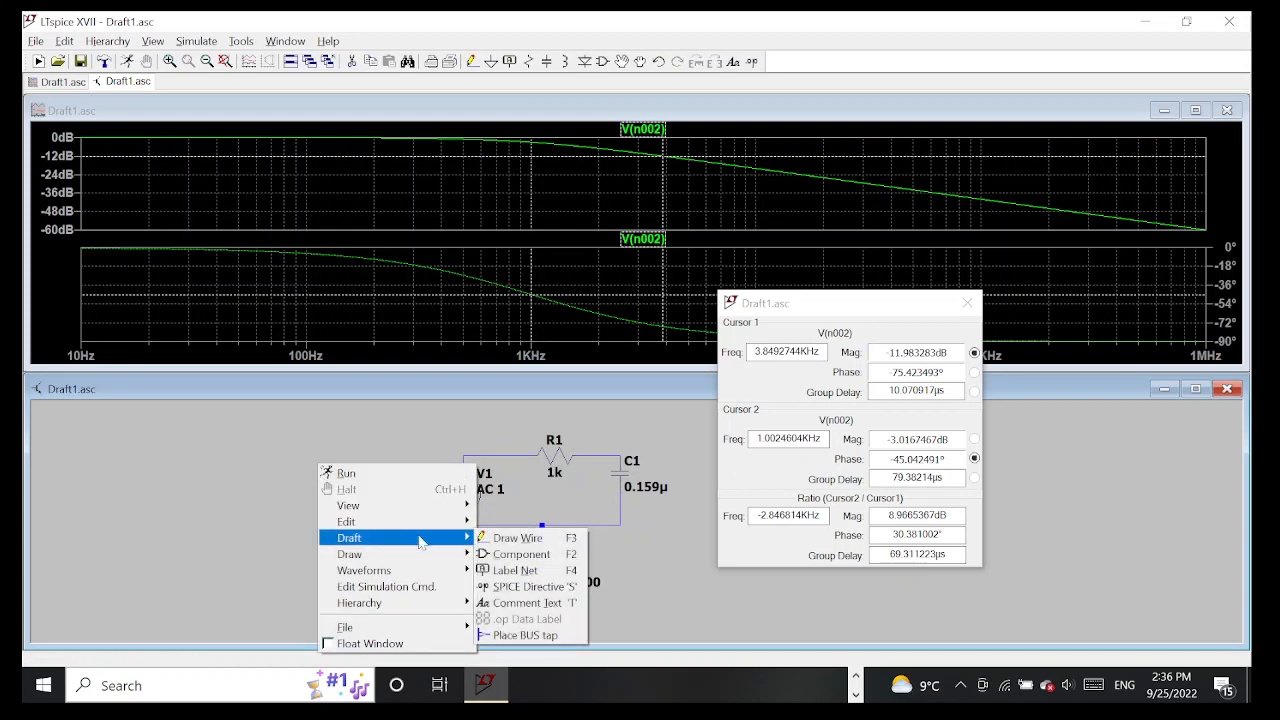
{"action": "left_click", "coordinate": [522, 586]}
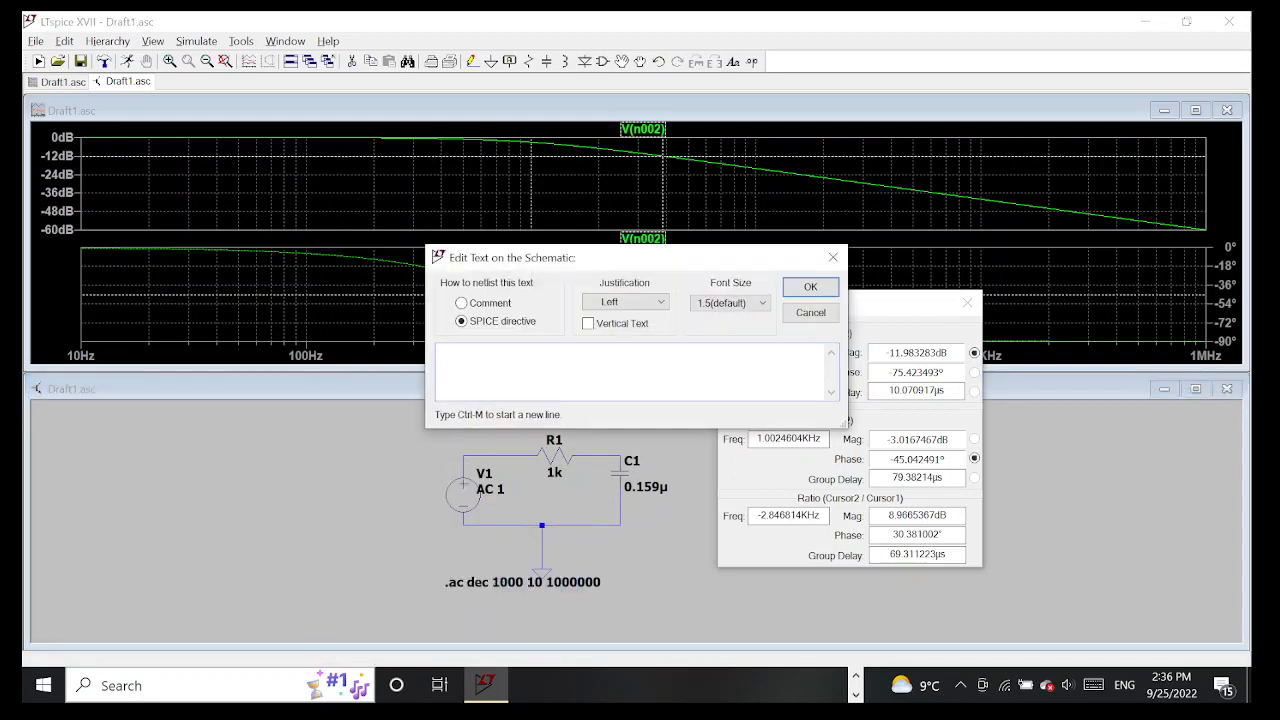
{"action": "right_click", "coordinate": [545, 357]}
{"action": "mouse_move", "coordinate": [620, 352]}
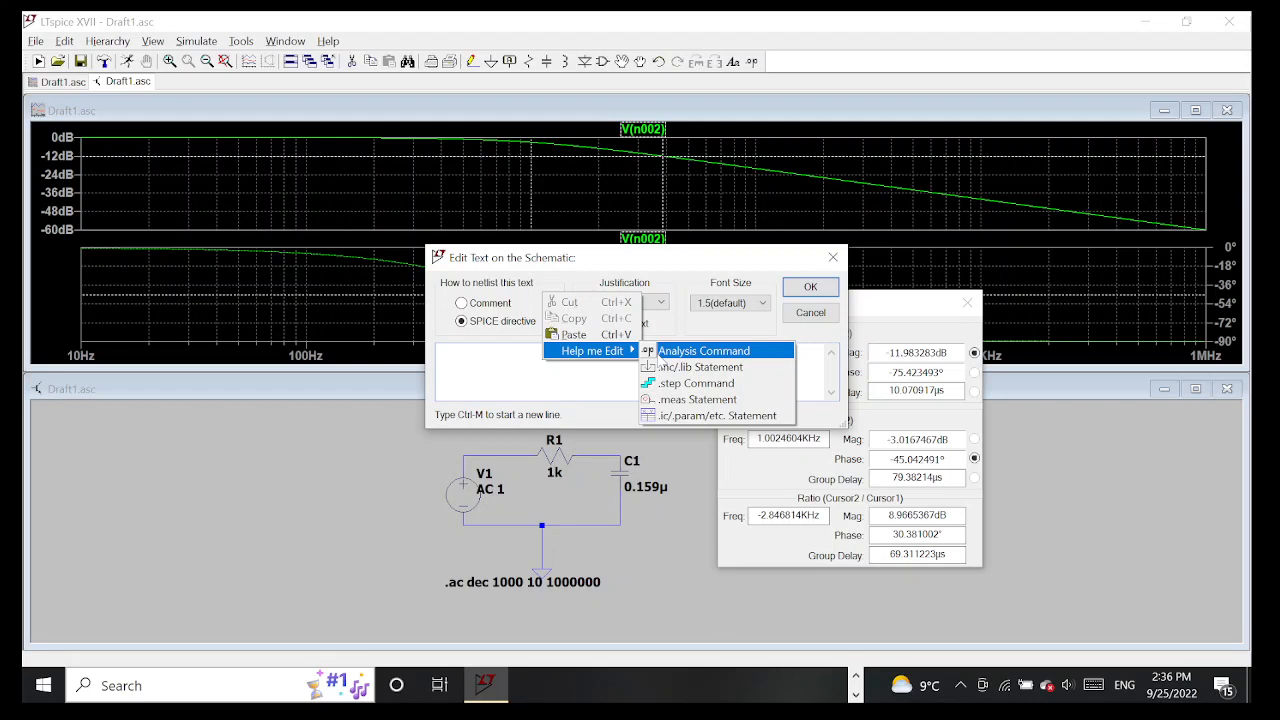
{"action": "left_click", "coordinate": [647, 351]}
Review the settings offered for the AC, DC sweep, noise, DC transfer, operating point and transient analyses, returning to AC Analysis
{"action": "left_click", "coordinate": [523, 213]}
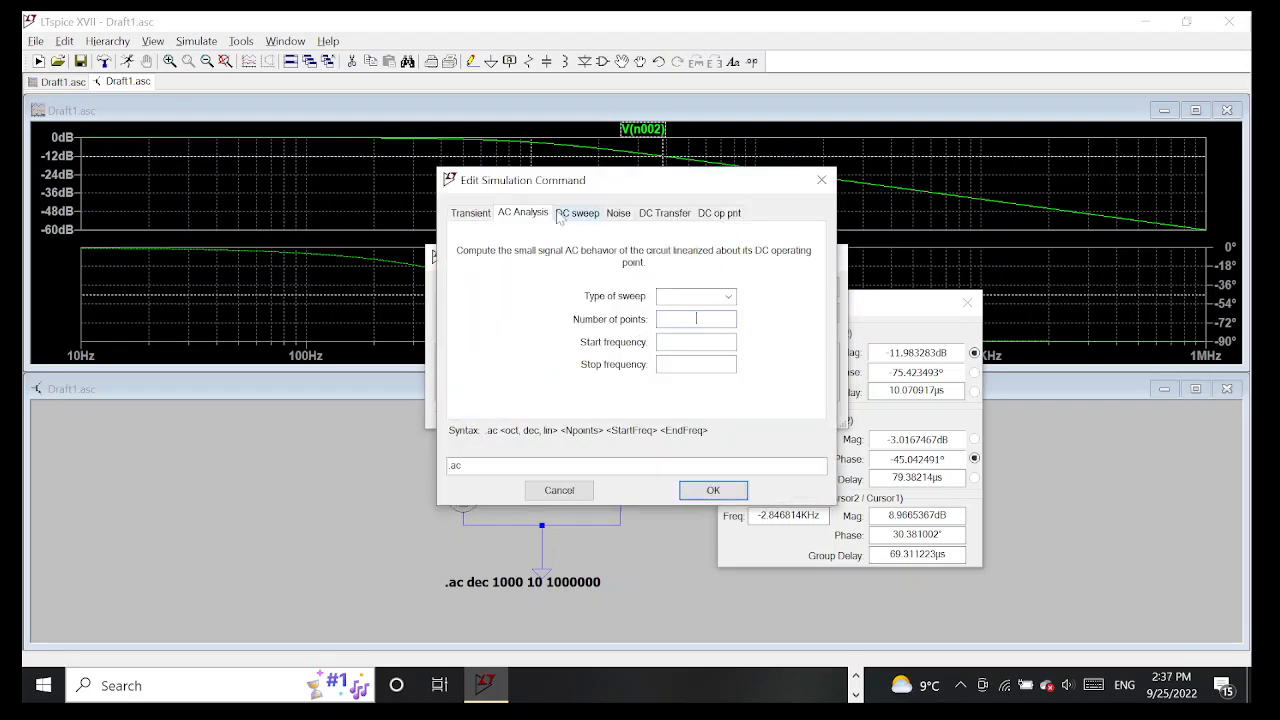
{"action": "left_click", "coordinate": [577, 213]}
{"action": "left_click", "coordinate": [618, 213]}
{"action": "left_click", "coordinate": [664, 213]}
{"action": "left_click", "coordinate": [707, 214]}
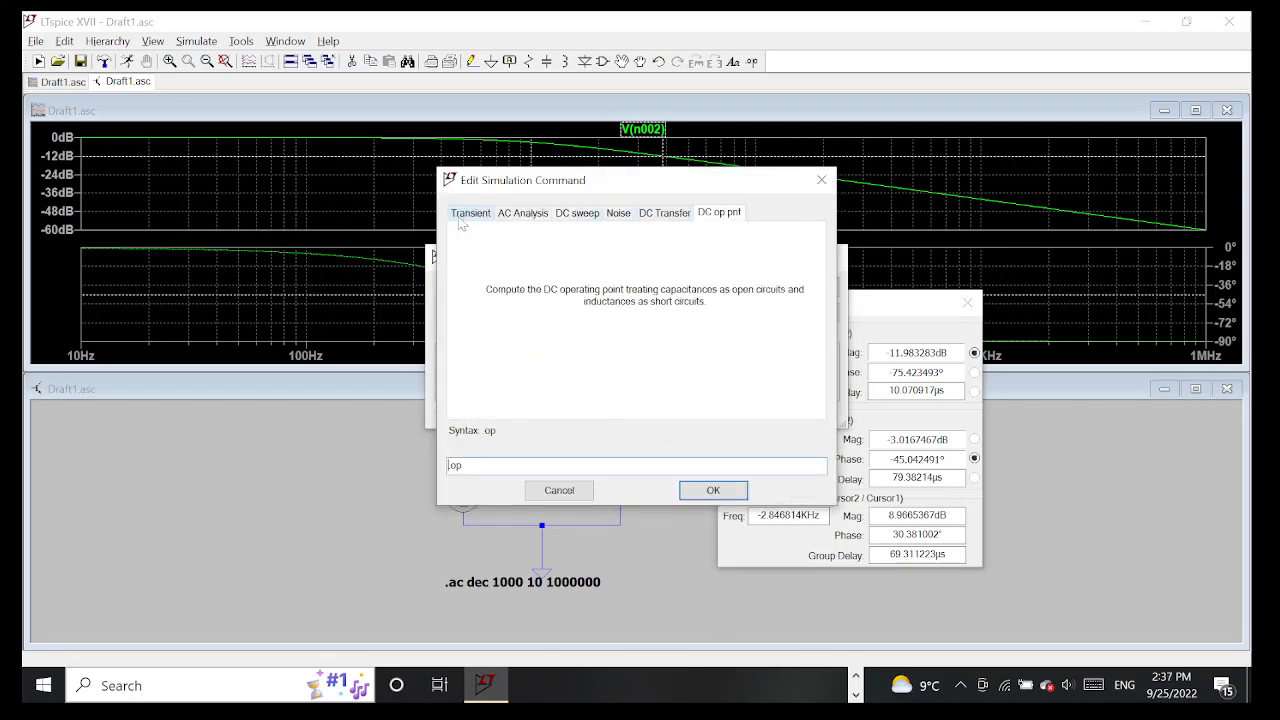
{"action": "left_click", "coordinate": [466, 216]}
{"action": "left_click", "coordinate": [509, 216]}
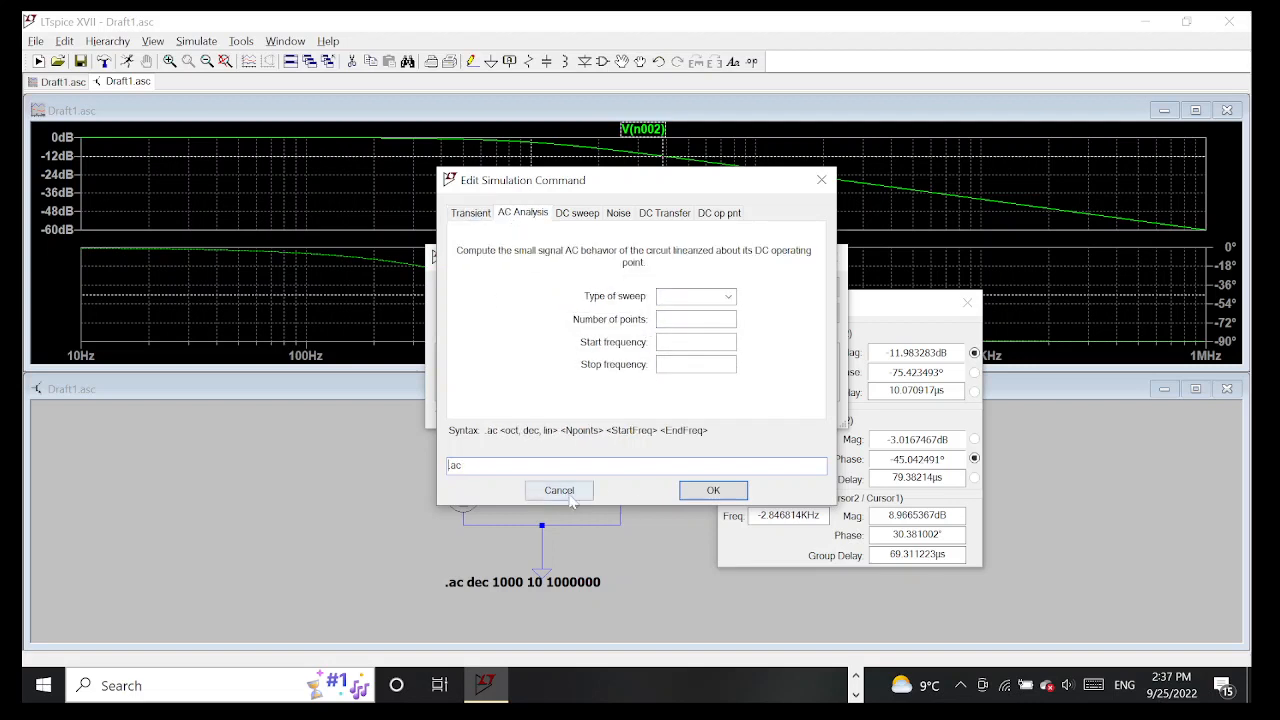
Define a decade AC sweep with 1000 points per decade from 10 to 100000 Hz and place the directive below and left of V1
{"action": "left_click", "coordinate": [696, 296]}
{"action": "left_click", "coordinate": [695, 337]}
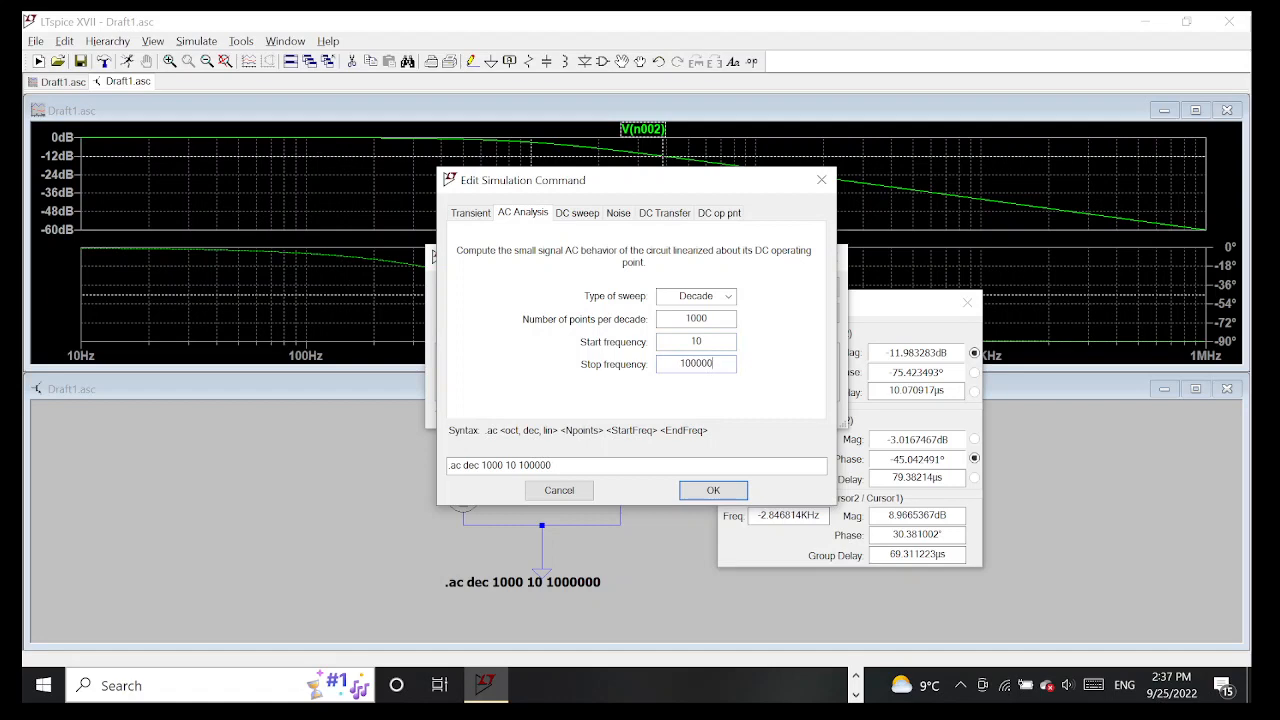
{"action": "left_click", "coordinate": [700, 492]}
{"action": "key", "text": "Return"}
{"action": "left_click", "coordinate": [310, 536]}
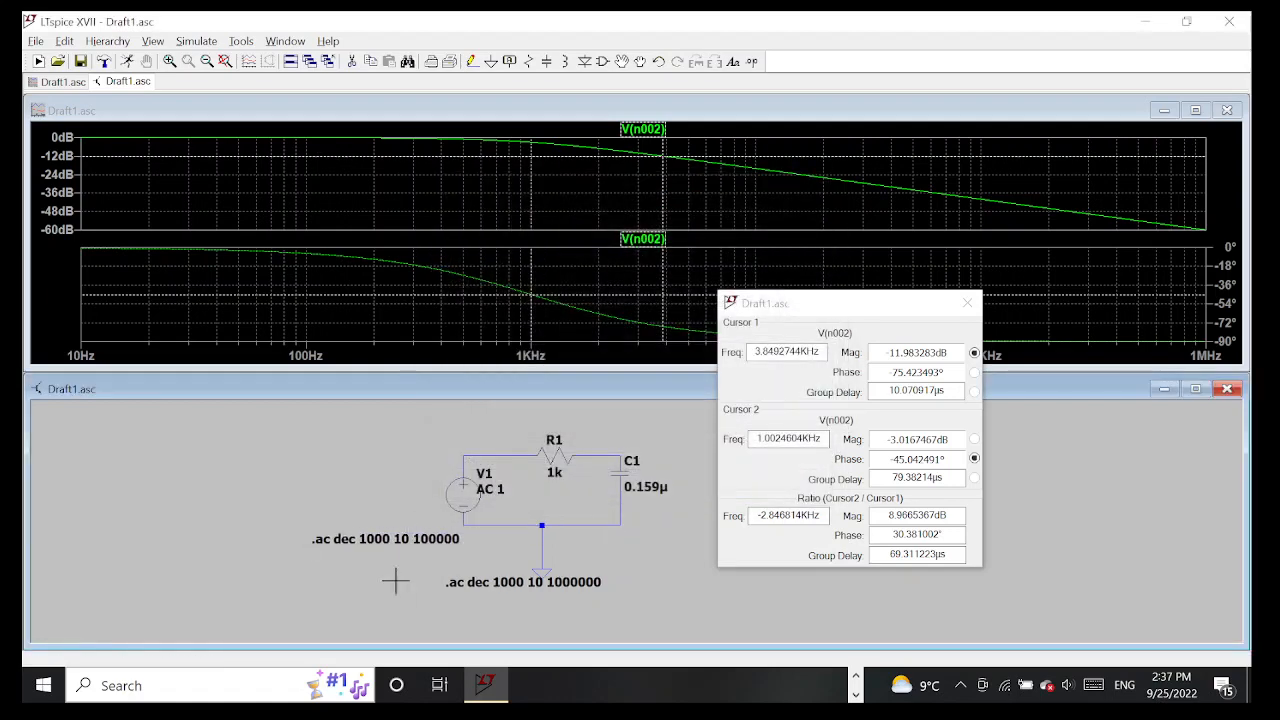
Start a simulation run to view the choice of defined AC analyses, and cancel the selection
{"action": "left_click", "coordinate": [196, 41]}
{"action": "left_click", "coordinate": [201, 61]}
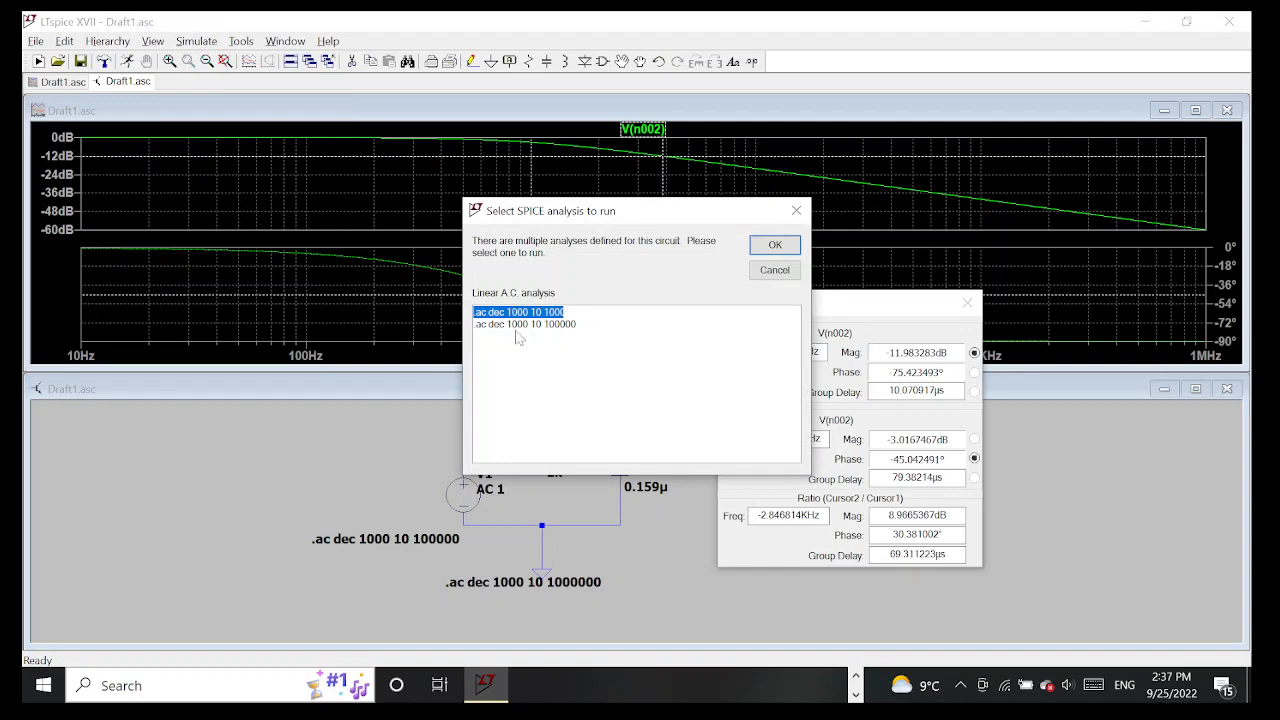
{"action": "left_click", "coordinate": [776, 272]}
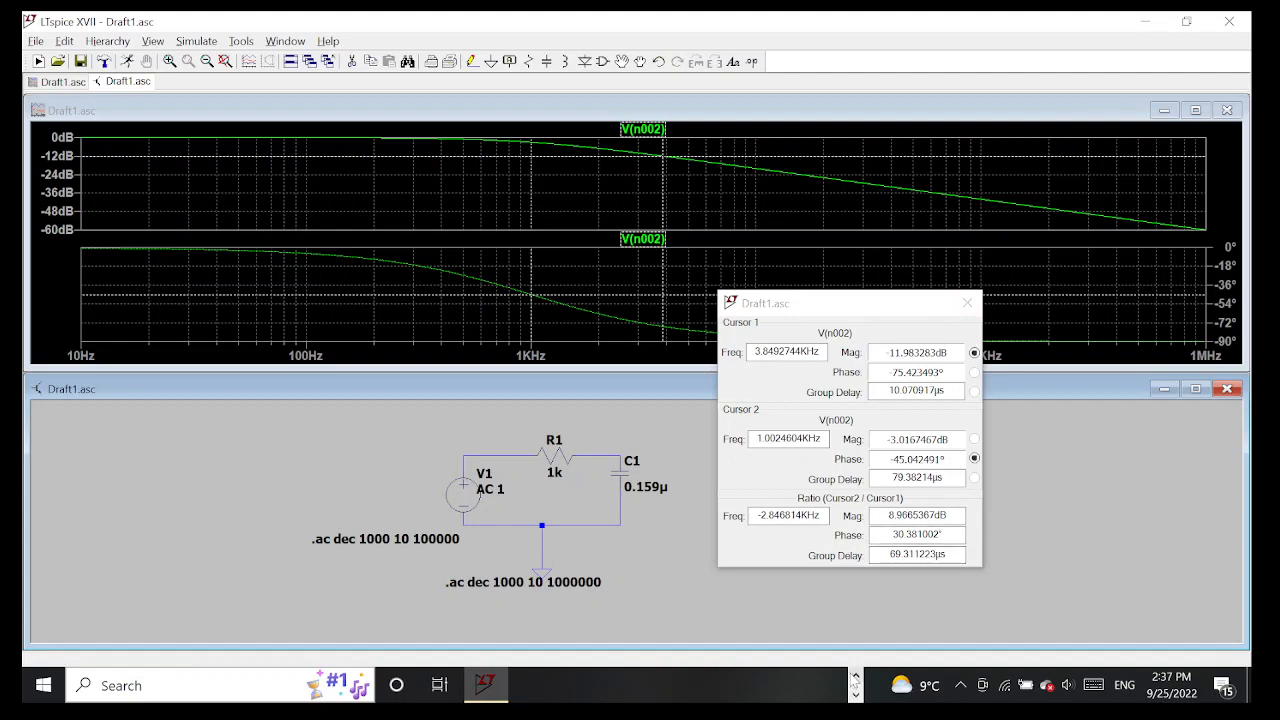
{"action": "left_click", "coordinate": [828, 685]}
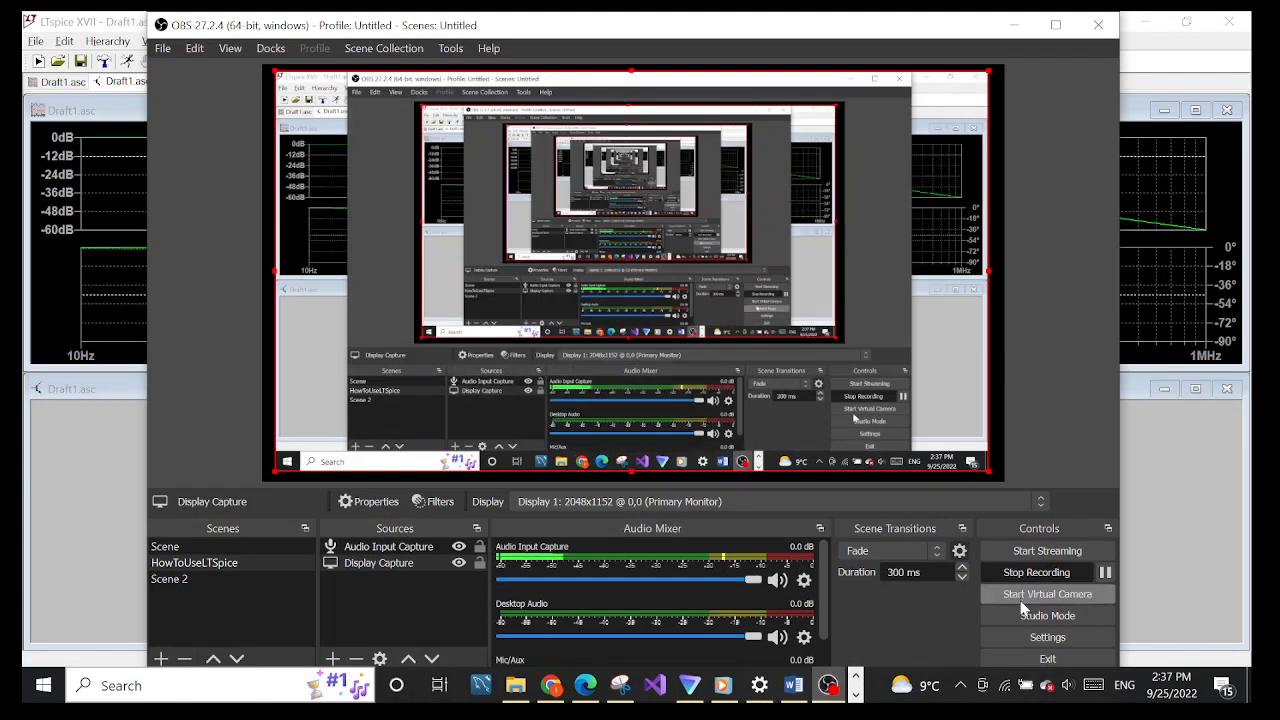